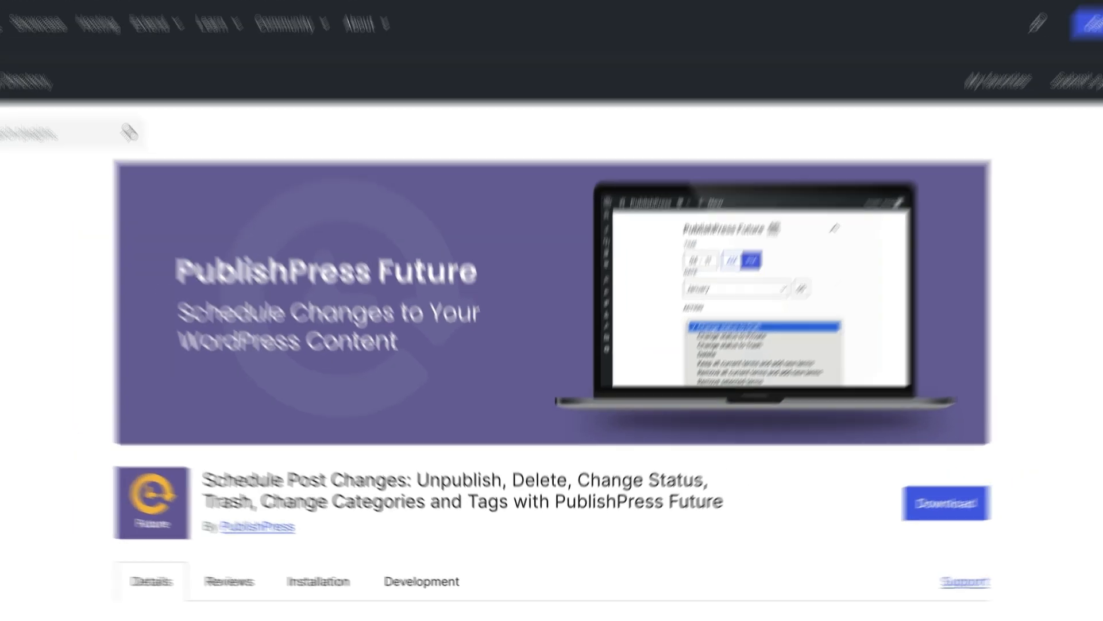
Step: In the action workflow, add Pages to the post types of the Post is updated trigger
{"action": "left_click", "coordinate": [245, 16]}
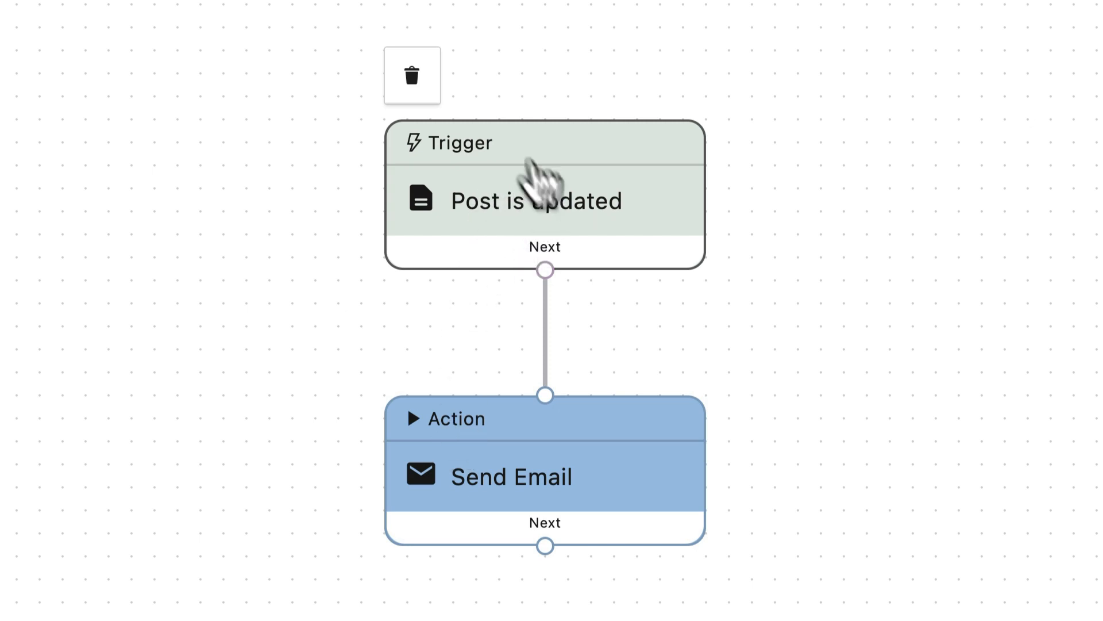
{"action": "left_click", "coordinate": [530, 177]}
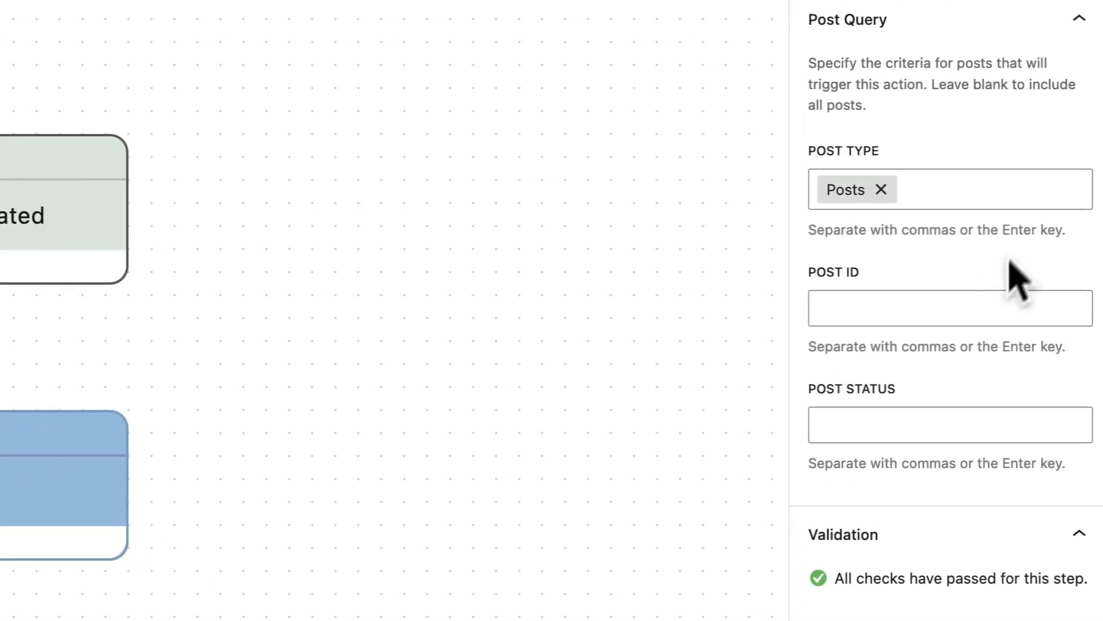
{"action": "left_click", "coordinate": [943, 198]}
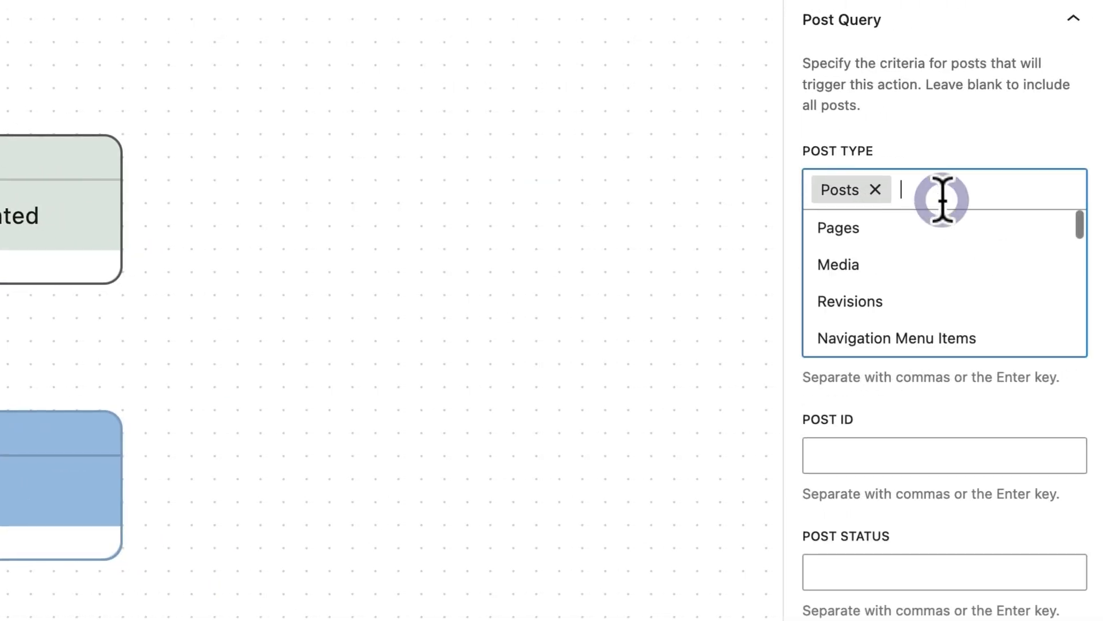
{"action": "left_click", "coordinate": [895, 234]}
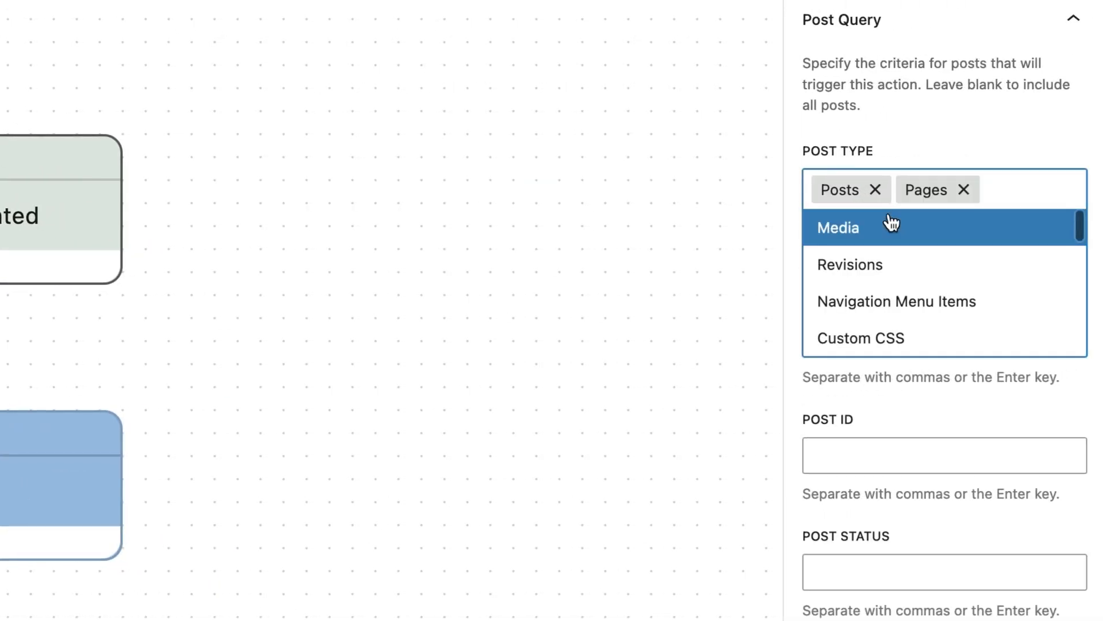
Step: Limit the Post is updated trigger to posts with the Published status, leaving the post ID blank
{"action": "left_click", "coordinate": [850, 458]}
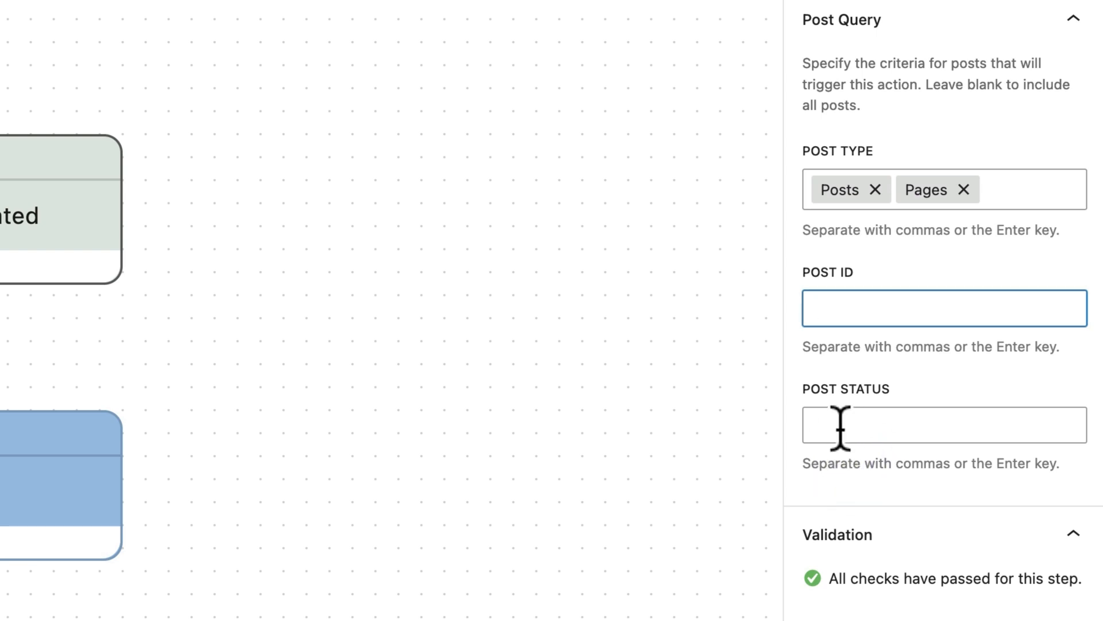
{"action": "left_click", "coordinate": [840, 426]}
{"action": "left_click", "coordinate": [839, 462]}
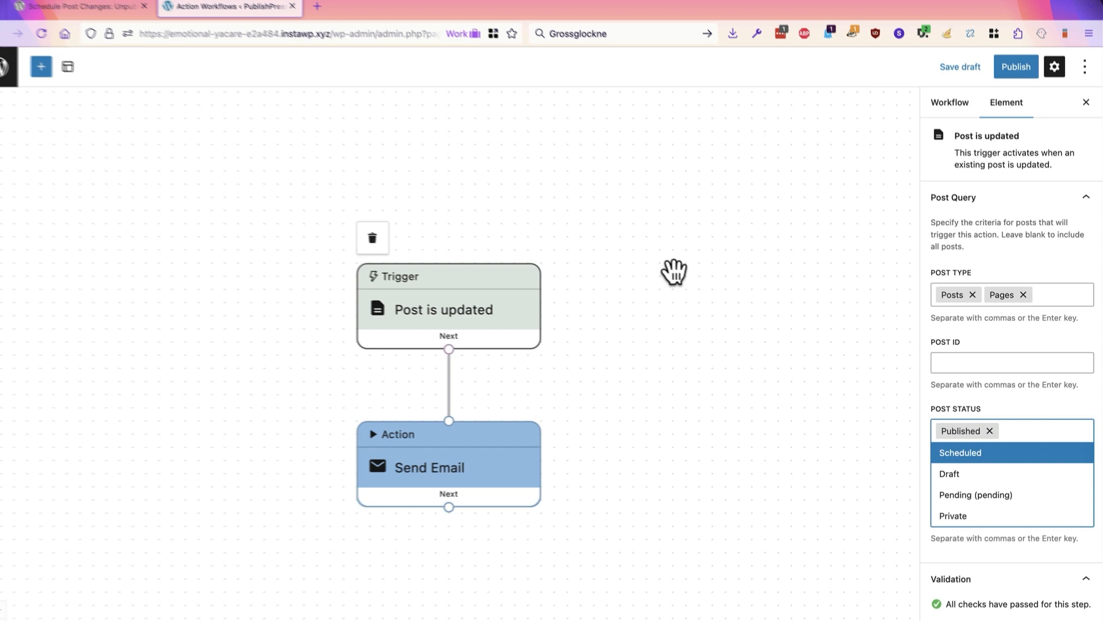
{"action": "left_click", "coordinate": [532, 213]}
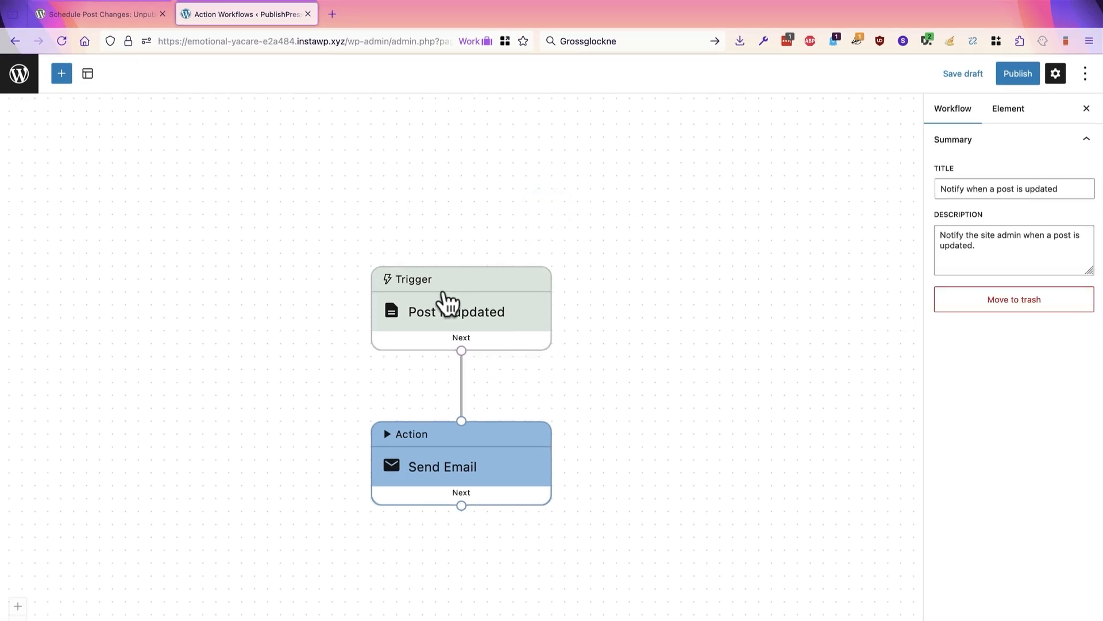
Step: Examine the Send Email action's message settings and its available email recipient options
{"action": "left_click", "coordinate": [447, 302]}
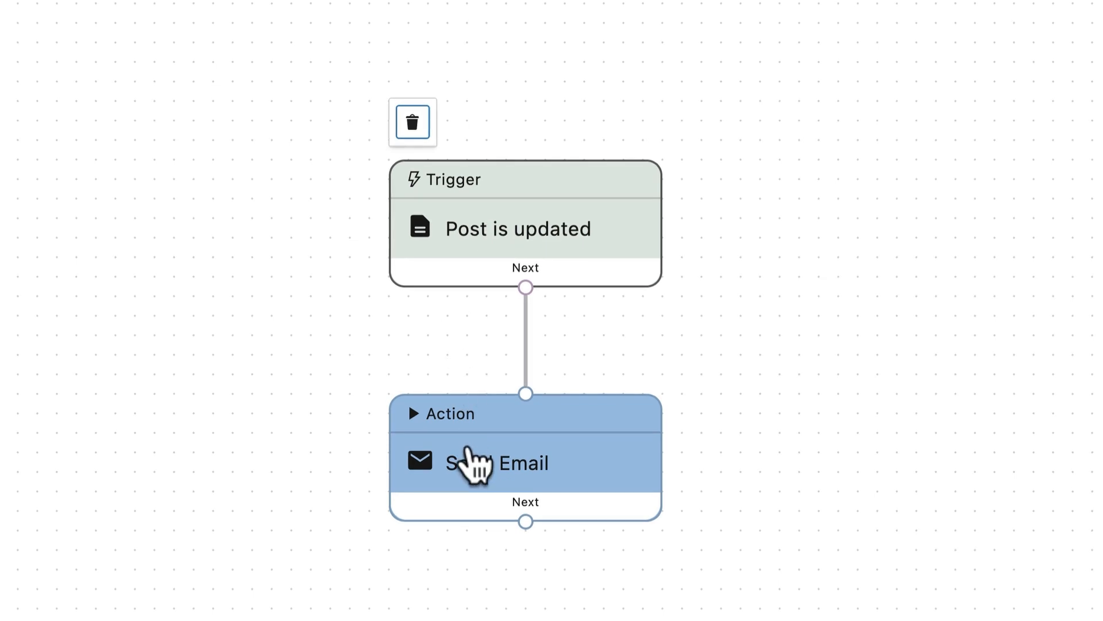
{"action": "left_click", "coordinate": [468, 453]}
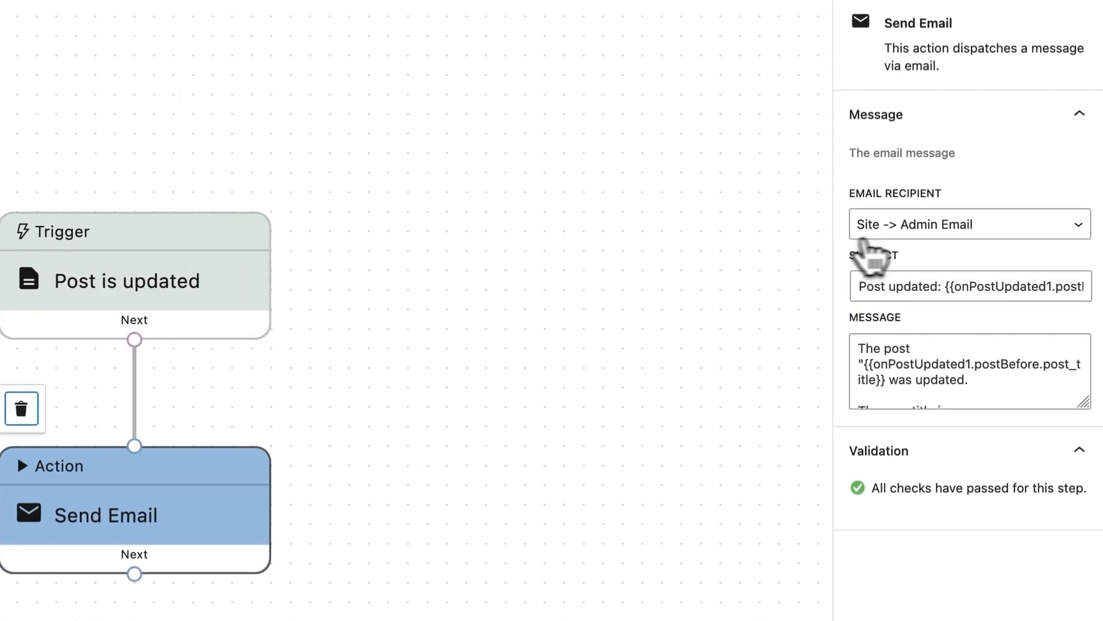
{"action": "left_click", "coordinate": [892, 227]}
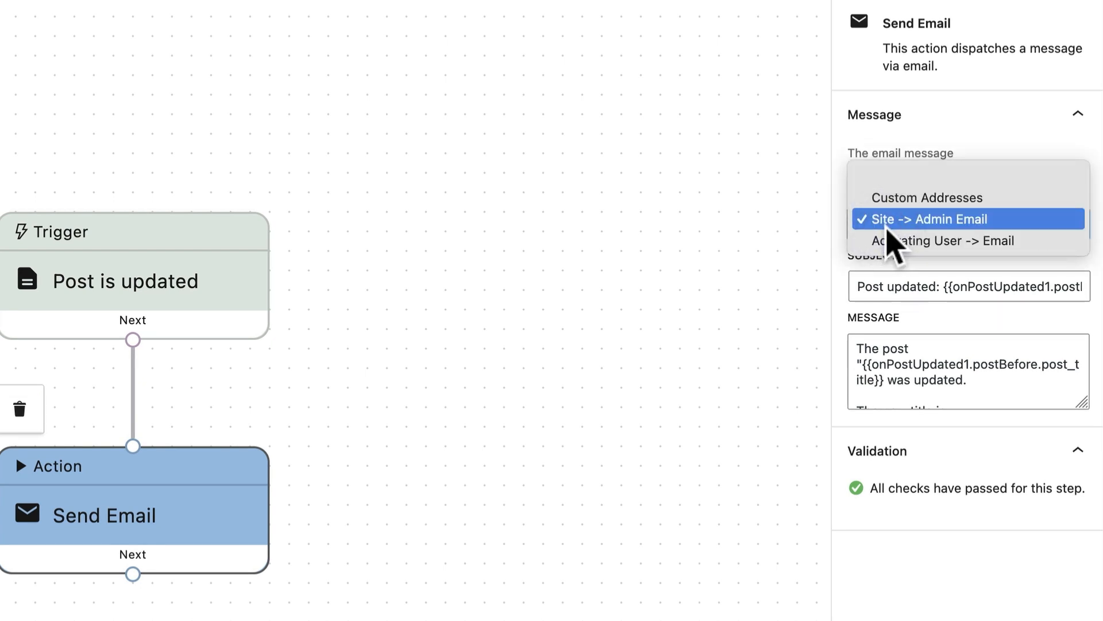
{"action": "left_click", "coordinate": [729, 208]}
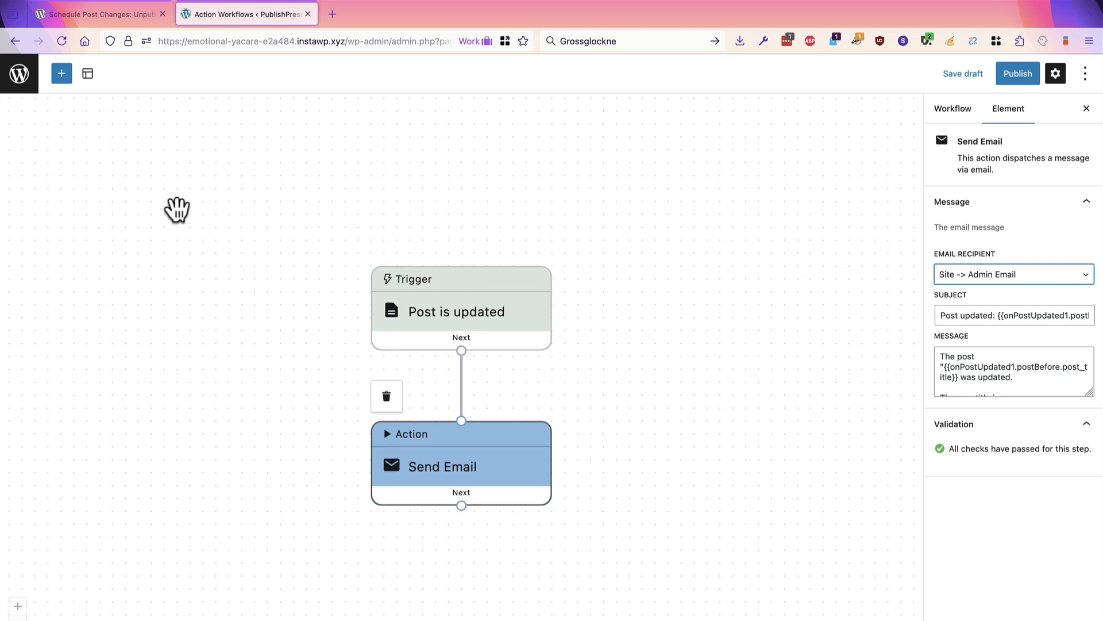
Step: Return to the Action Workflows list and open the "Unpublish to Draft after a week" workflow for editing
{"action": "left_click", "coordinate": [21, 74]}
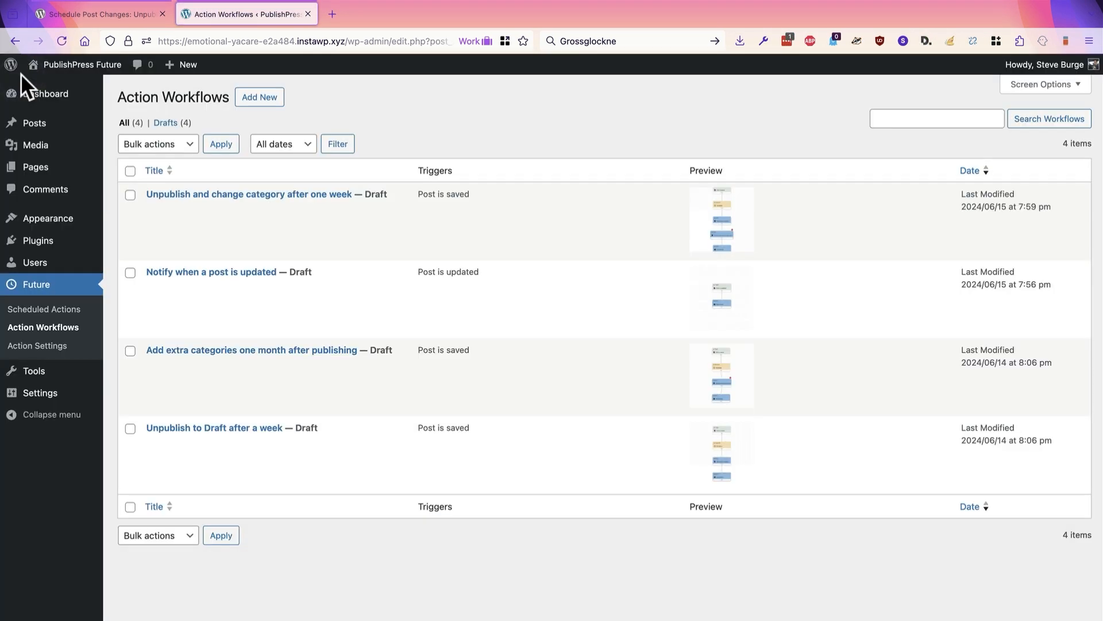
{"action": "mouse_move", "coordinate": [199, 217]}
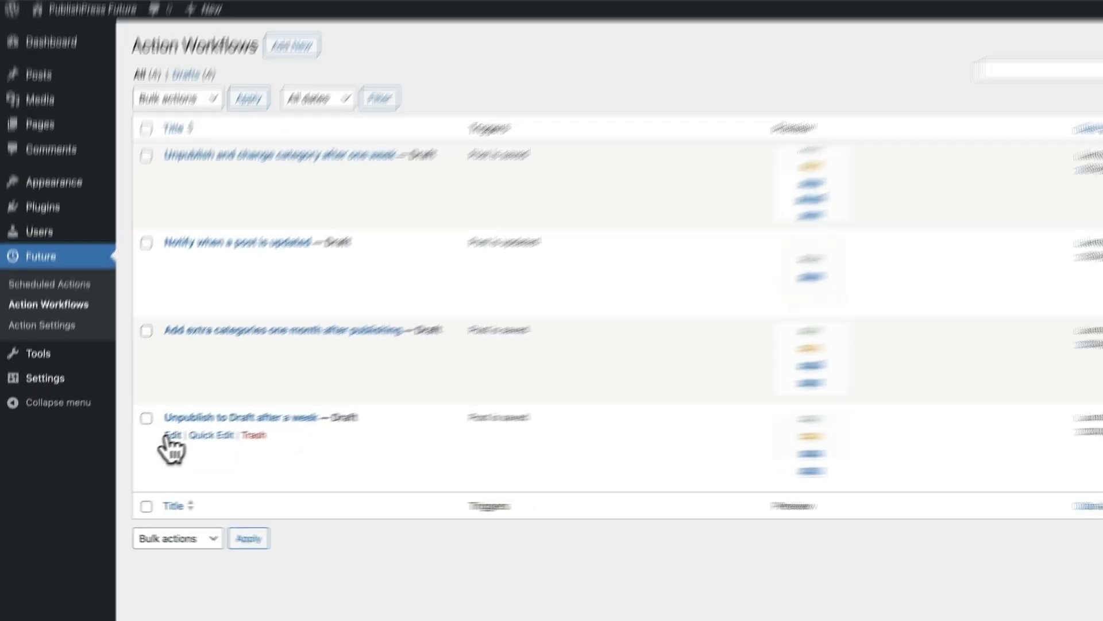
{"action": "left_click", "coordinate": [266, 389]}
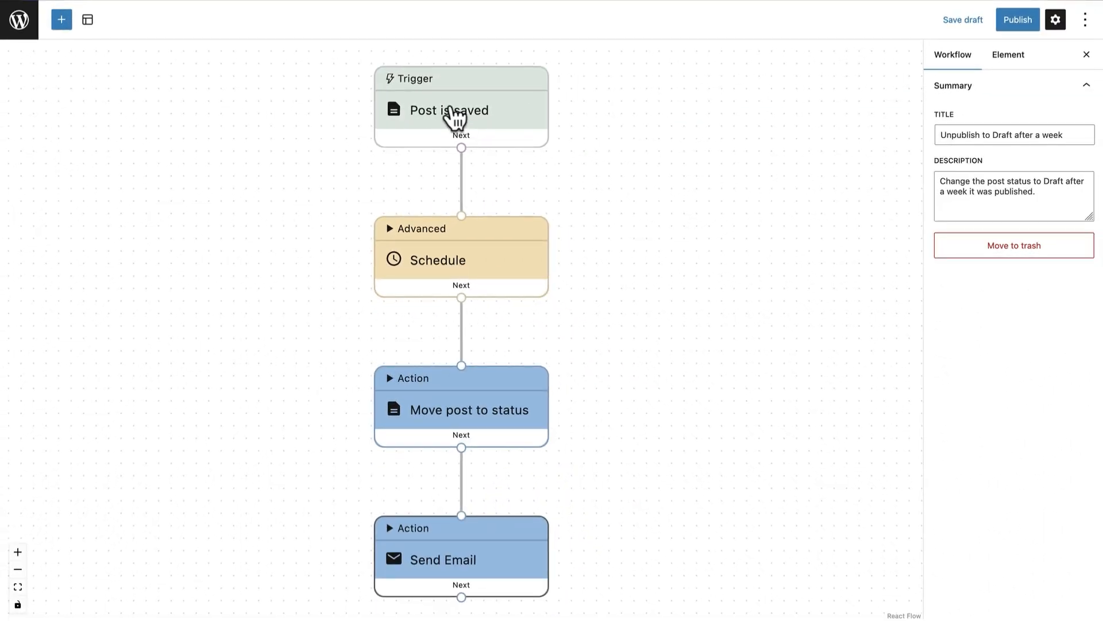
Step: Add Pages to the post types of the Post is saved trigger
{"action": "left_click", "coordinate": [450, 112]}
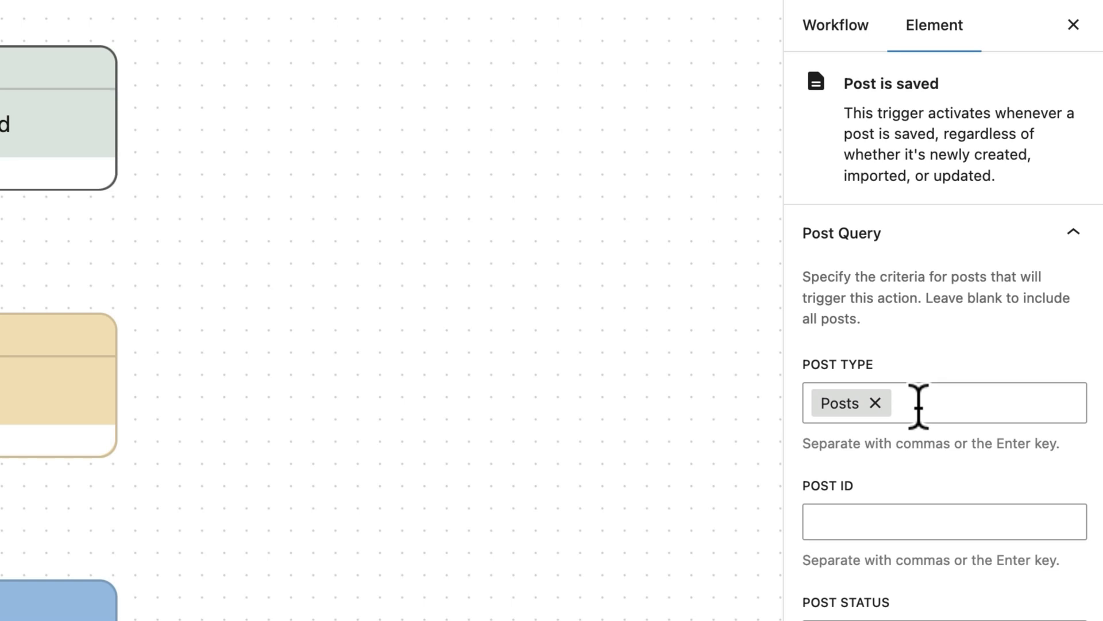
{"action": "left_click", "coordinate": [919, 406]}
{"action": "left_click", "coordinate": [876, 445]}
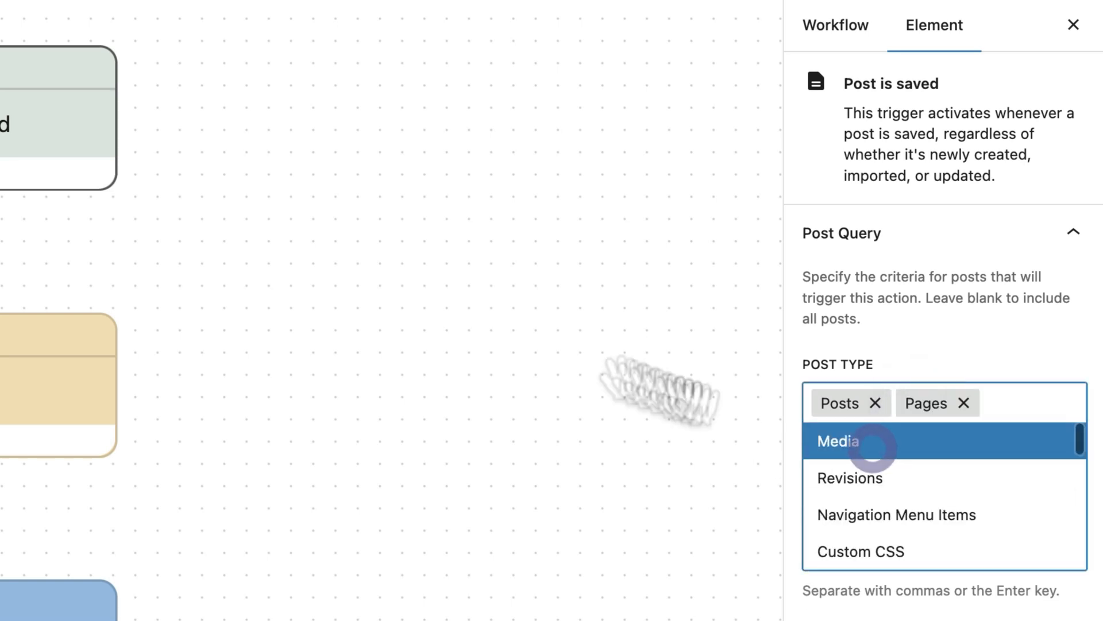
{"action": "left_click", "coordinate": [472, 313]}
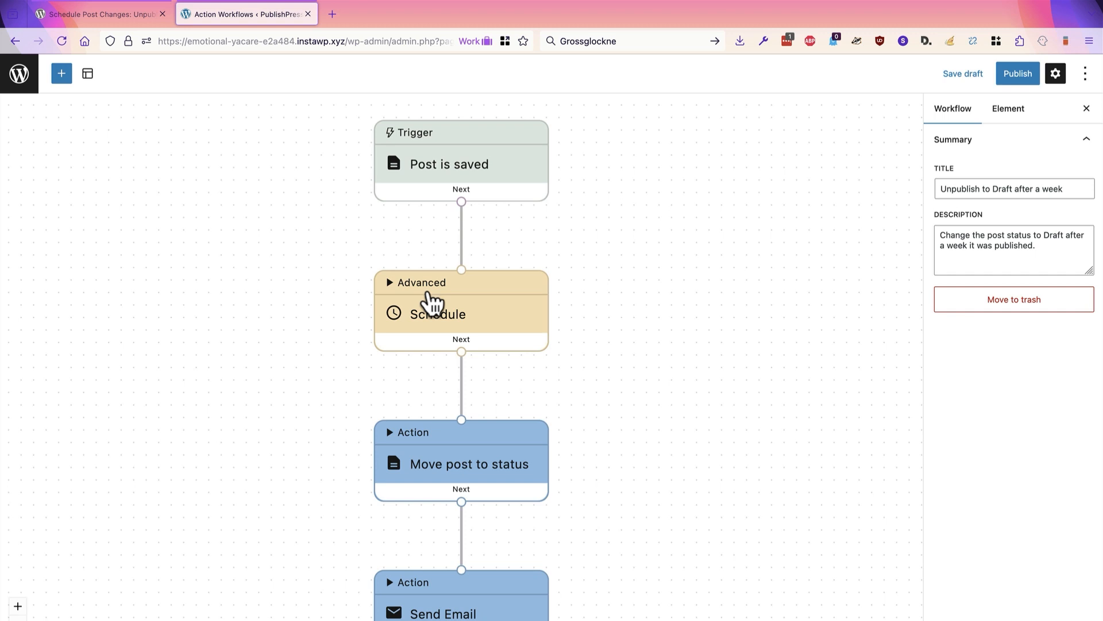
Step: Try an offset of +7 months in the Schedule step, and set it back to +7 days
{"action": "left_click", "coordinate": [431, 300]}
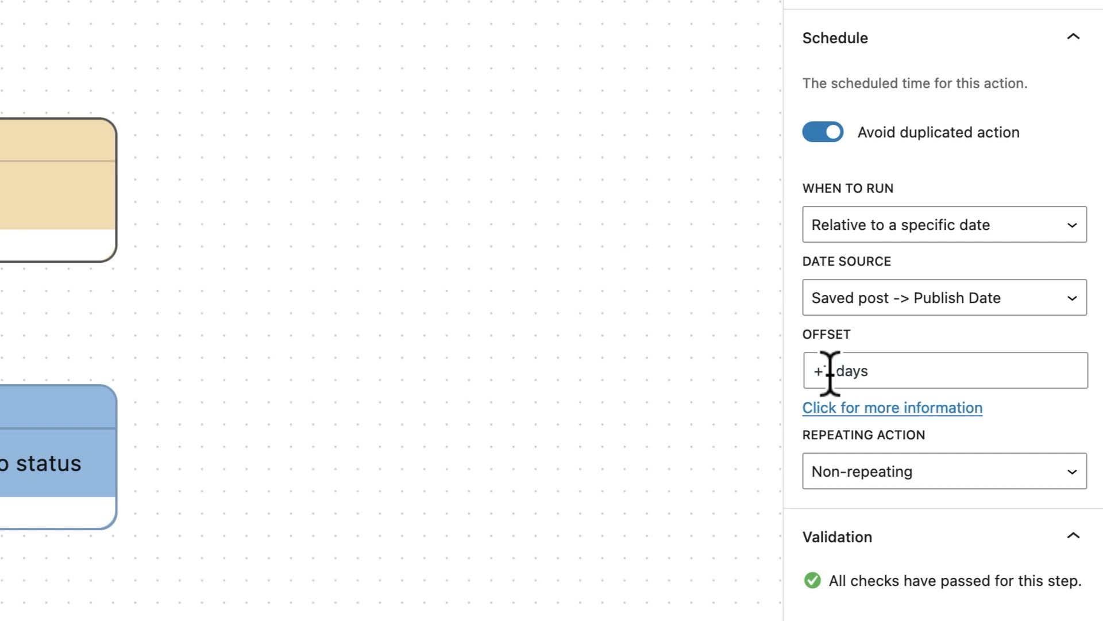
{"action": "left_click_drag", "start_coordinate": [837, 374], "coordinate": [973, 395]}
{"action": "type", "text": "d"}
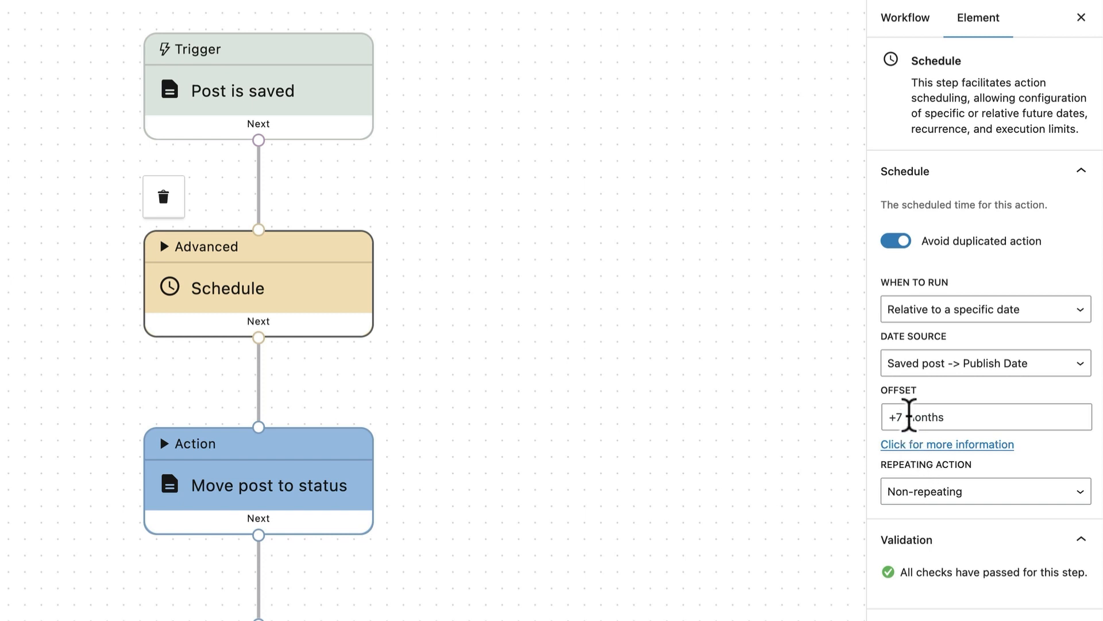
{"action": "double_click", "coordinate": [919, 417]}
{"action": "type", "text": "days"}
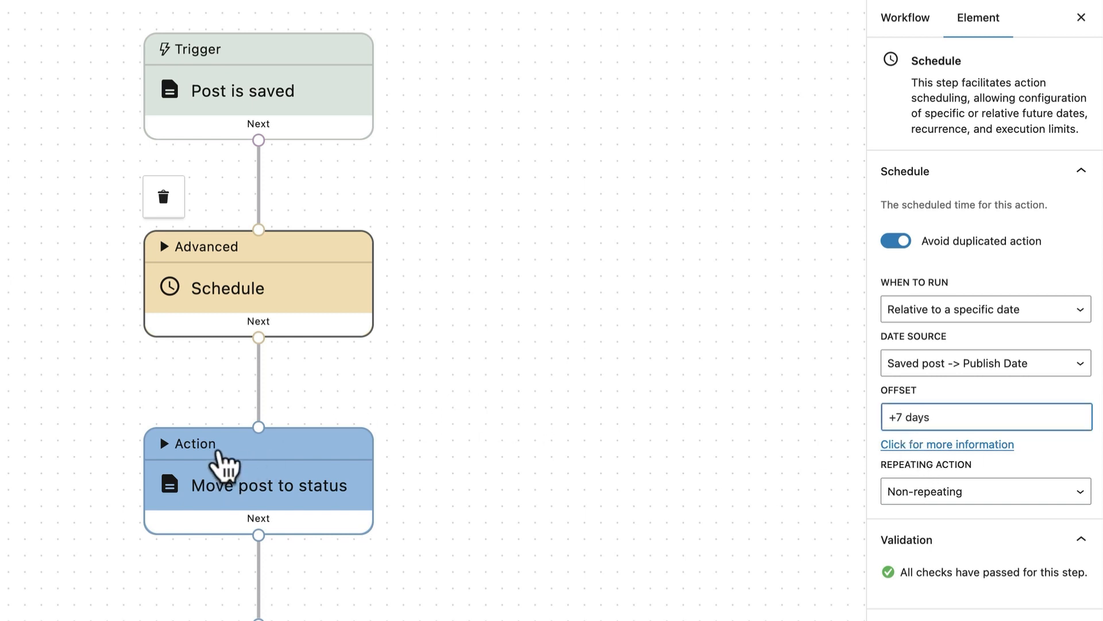
Step: Choose Draft as the new status in the Move post to status action, and open the Send Email action
{"action": "left_click", "coordinate": [219, 454]}
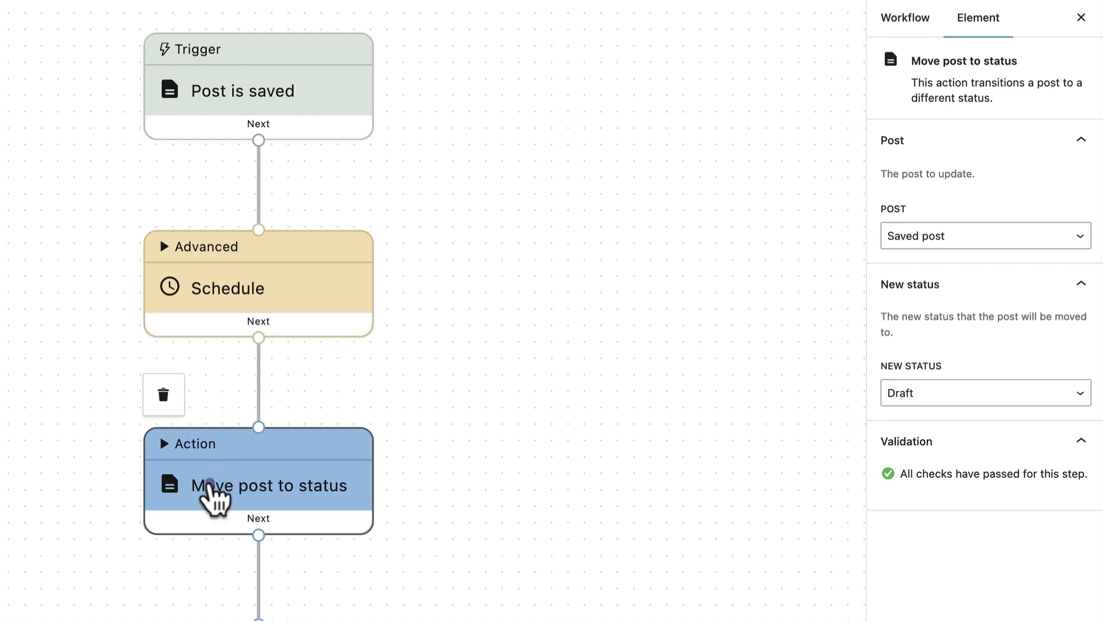
{"action": "left_click", "coordinate": [210, 483]}
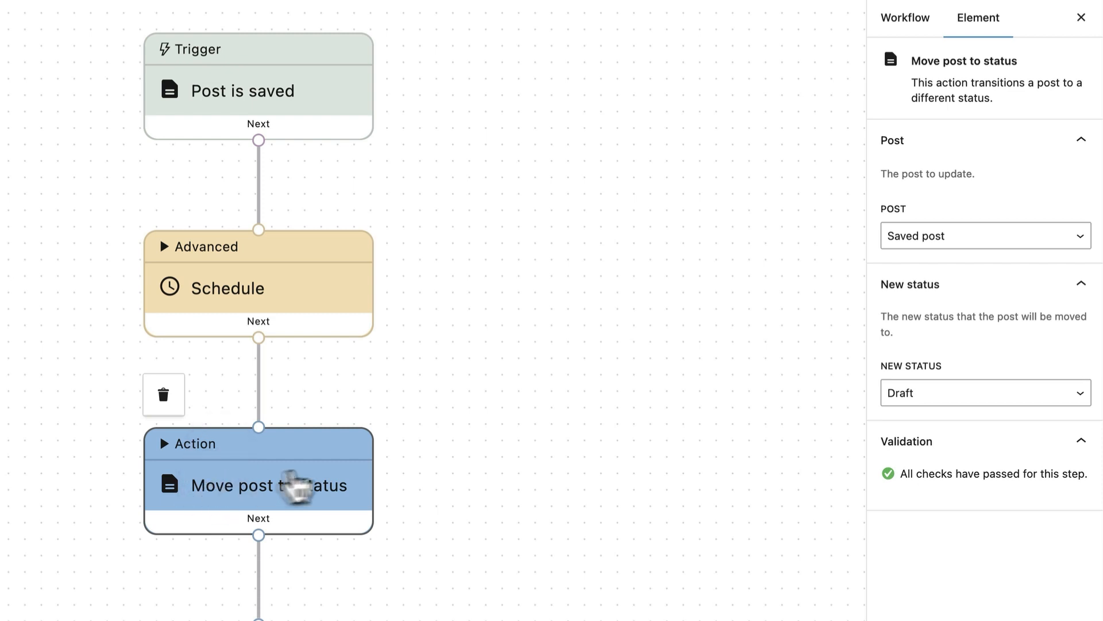
{"action": "left_click", "coordinate": [926, 392]}
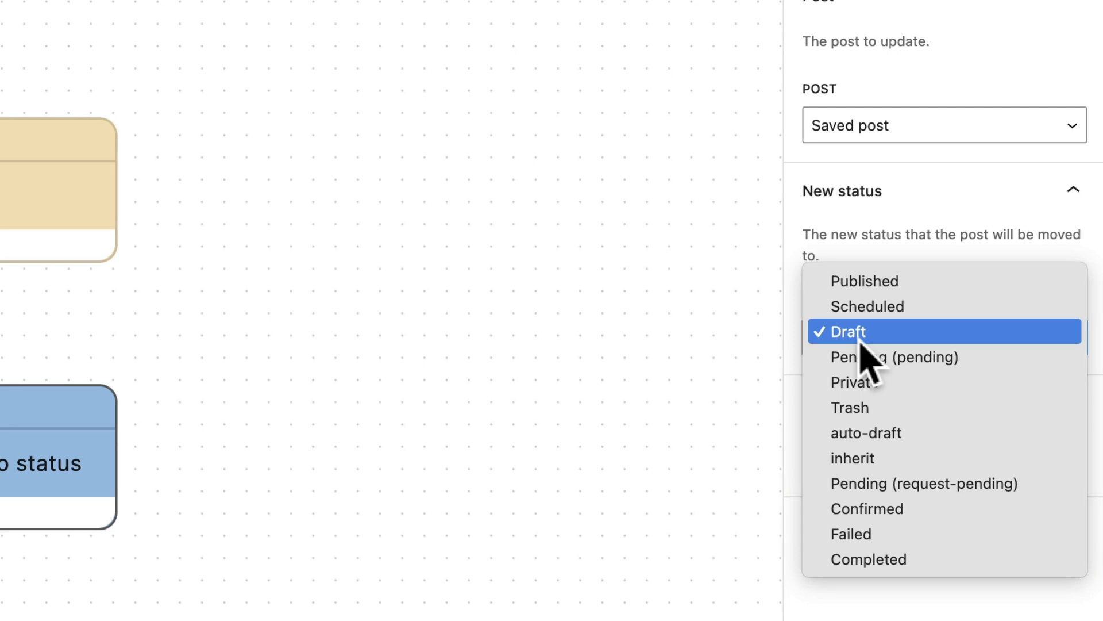
{"action": "left_click", "coordinate": [859, 340]}
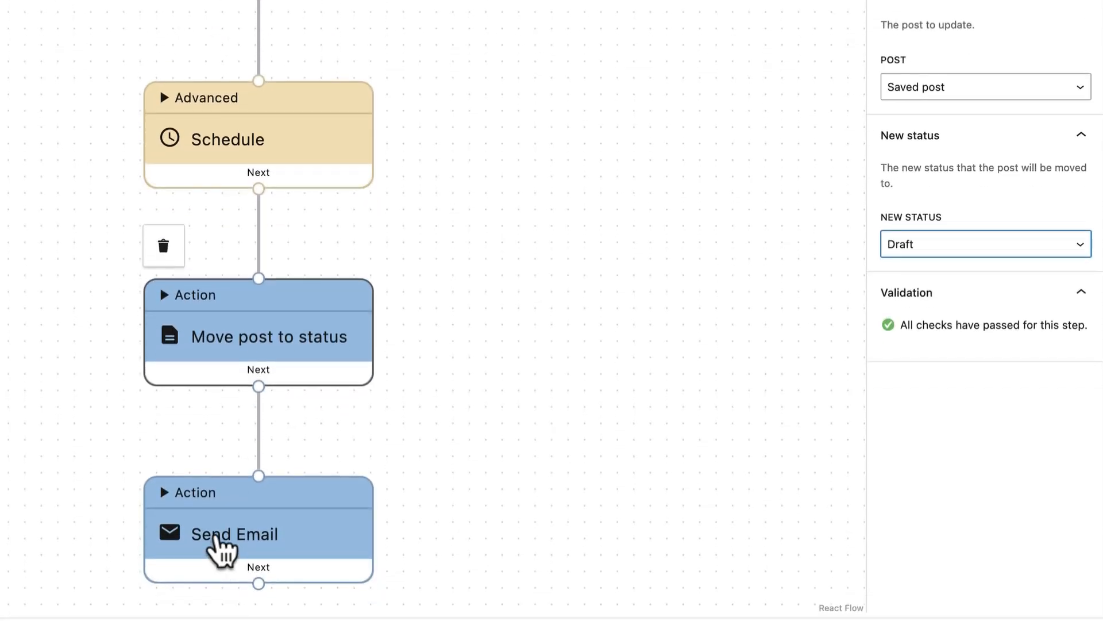
{"action": "left_click", "coordinate": [216, 537]}
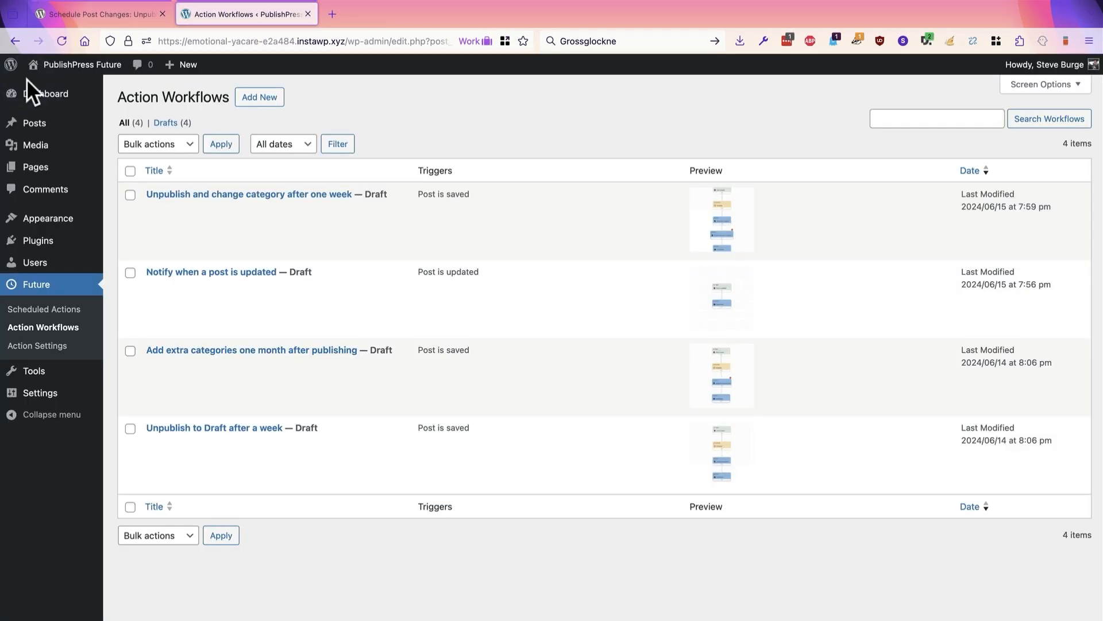
Step: Open the "Unpublish and change category after one week" workflow for editing from the Action Workflows list
{"action": "mouse_move", "coordinate": [132, 209]}
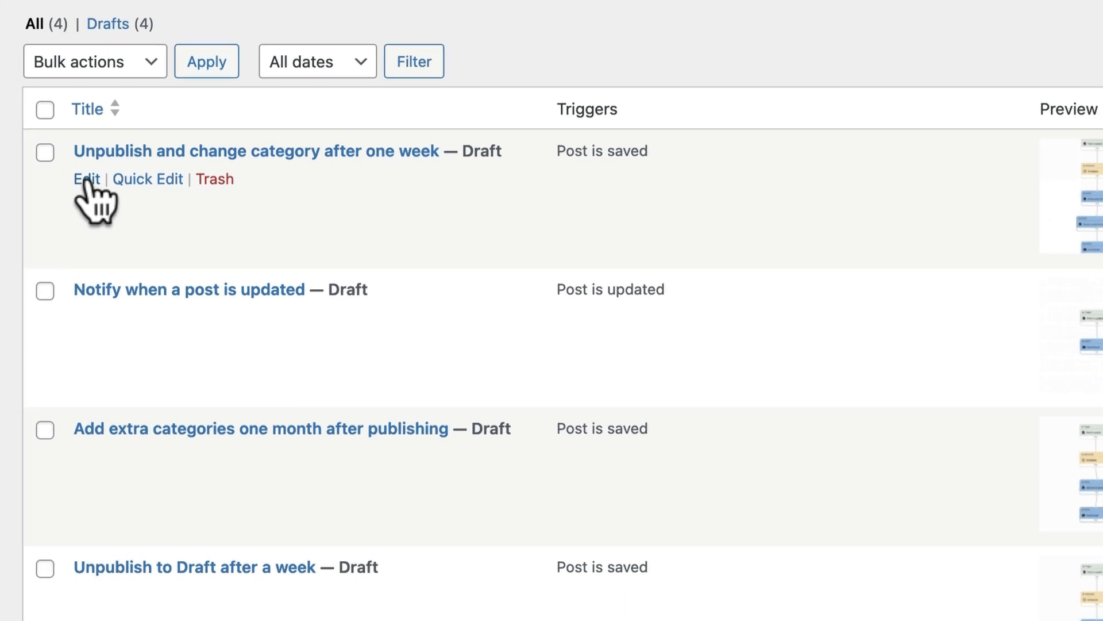
{"action": "left_click", "coordinate": [87, 181]}
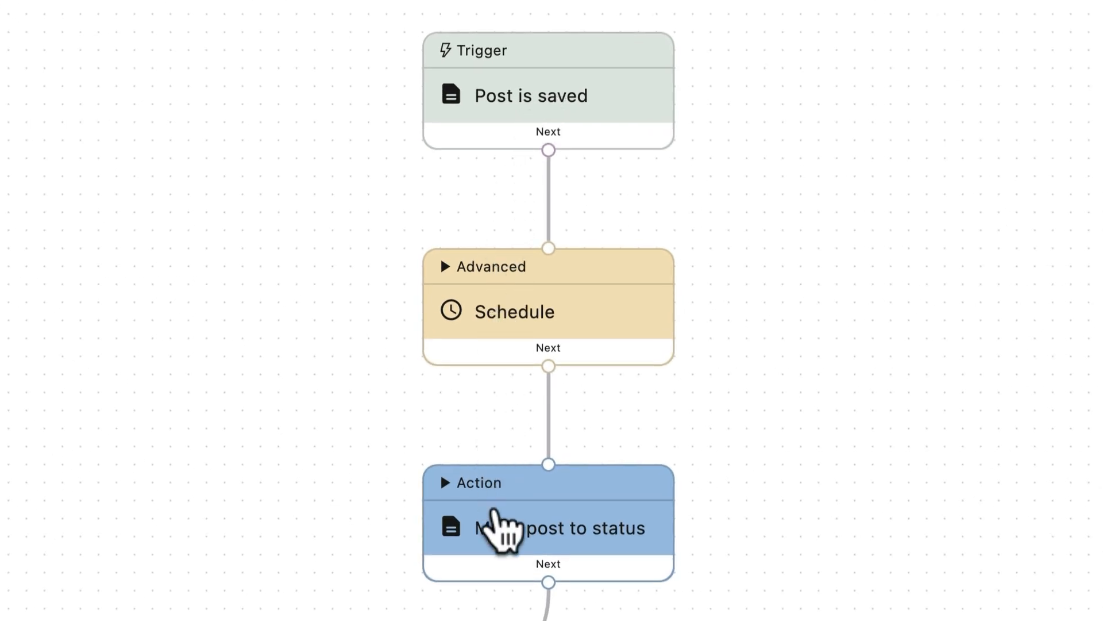
Step: Examine the settings of the workflow's trigger, Schedule, Move post to status, Replace all terms and Send Email steps in order
{"action": "left_click", "coordinate": [534, 98]}
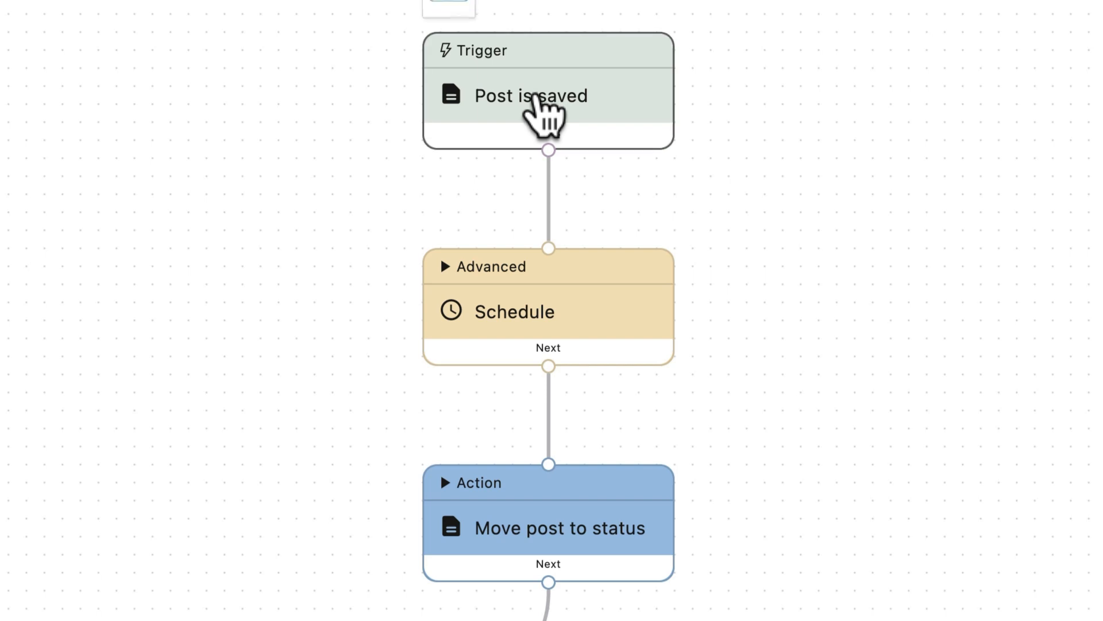
{"action": "left_click", "coordinate": [534, 98]}
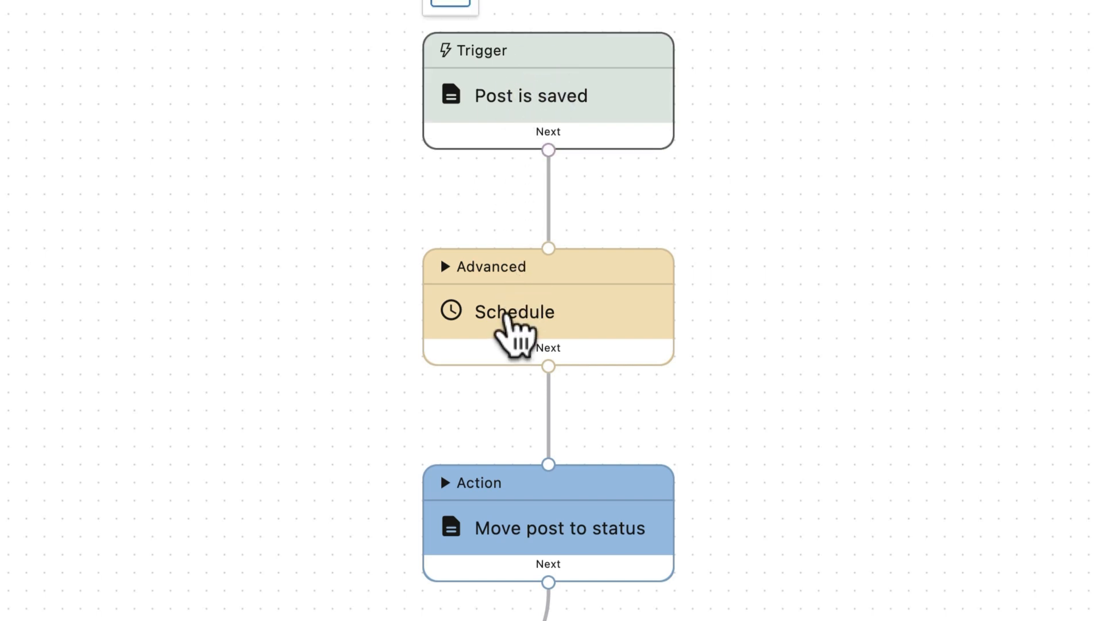
{"action": "left_click", "coordinate": [509, 315]}
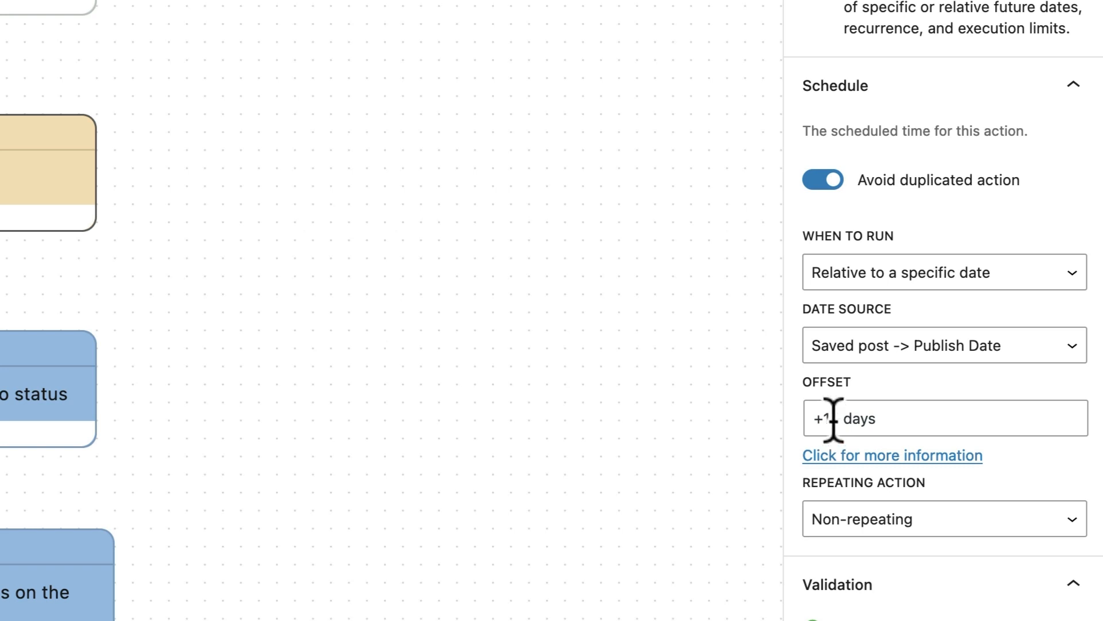
{"action": "type", "text": "5"}
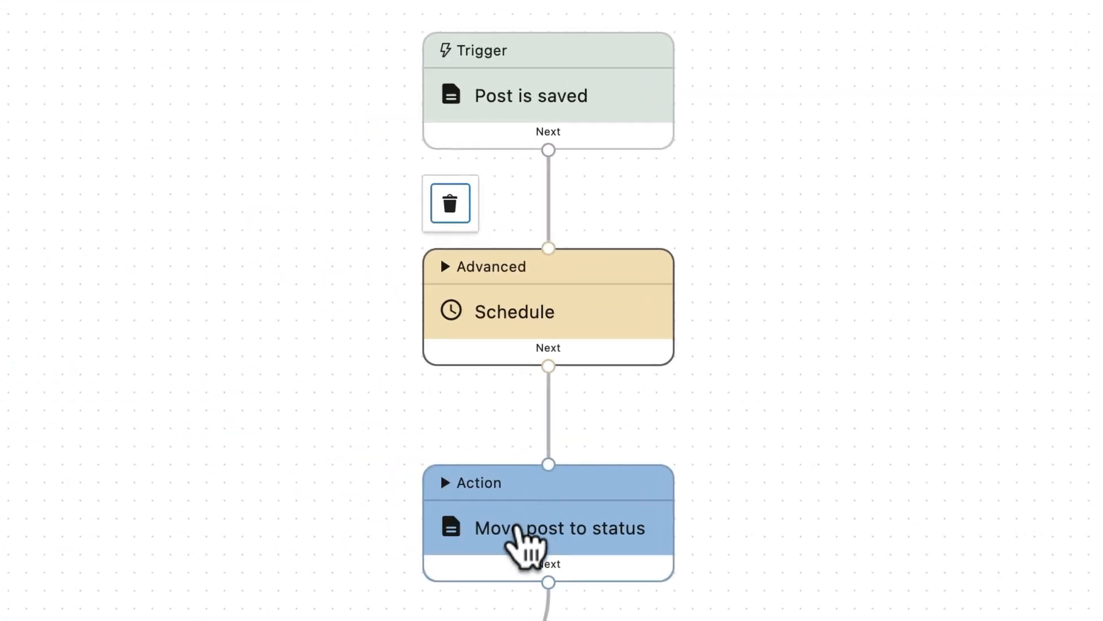
{"action": "left_click", "coordinate": [518, 526]}
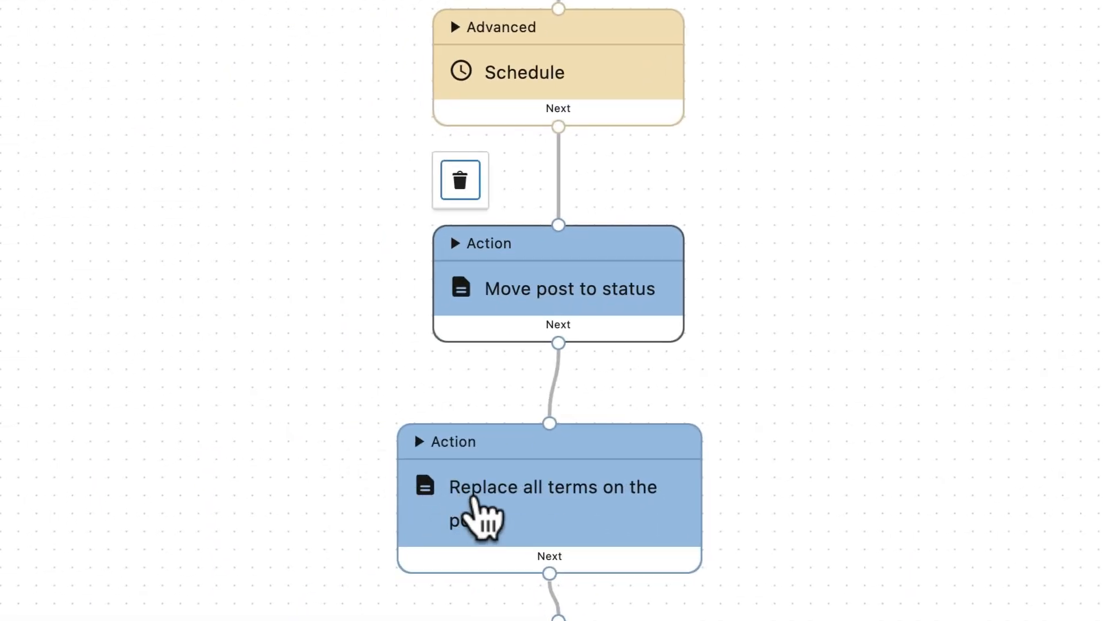
{"action": "left_click", "coordinate": [476, 499]}
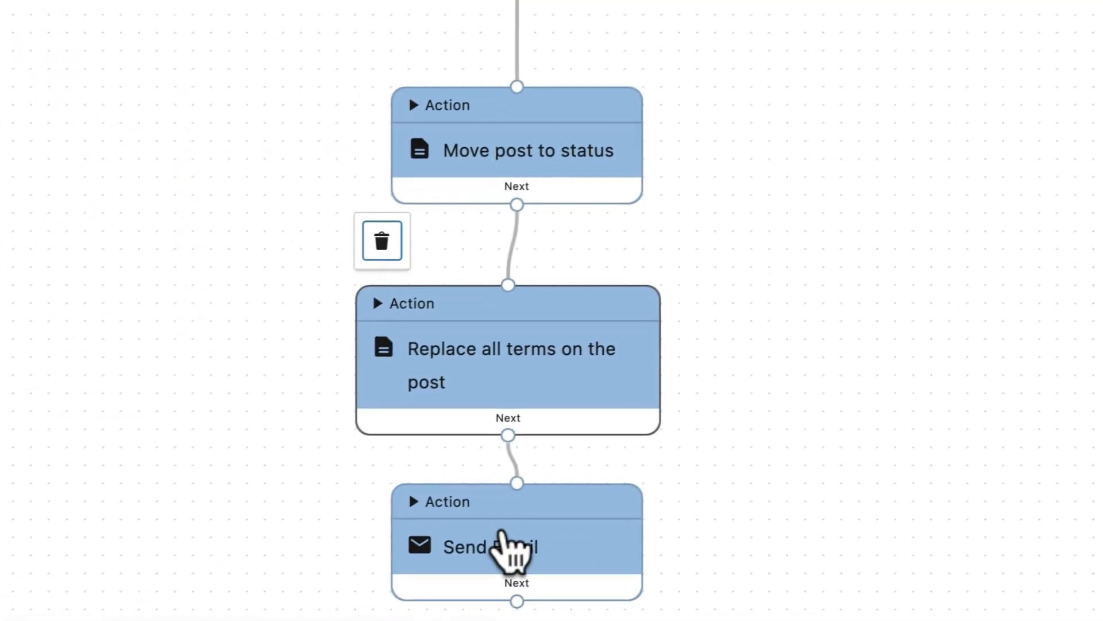
{"action": "left_click", "coordinate": [511, 526]}
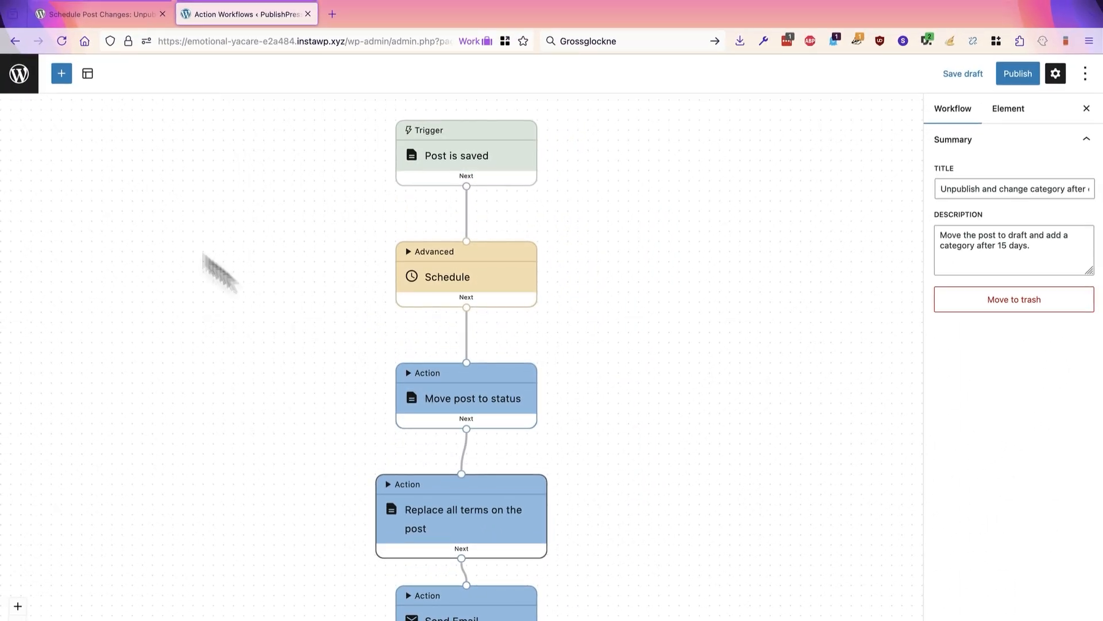
Step: Add a "Manually enabled via checkbox" trigger beside the "Post is saved" trigger and connect its Next output to the Schedule step
{"action": "left_click", "coordinate": [62, 74]}
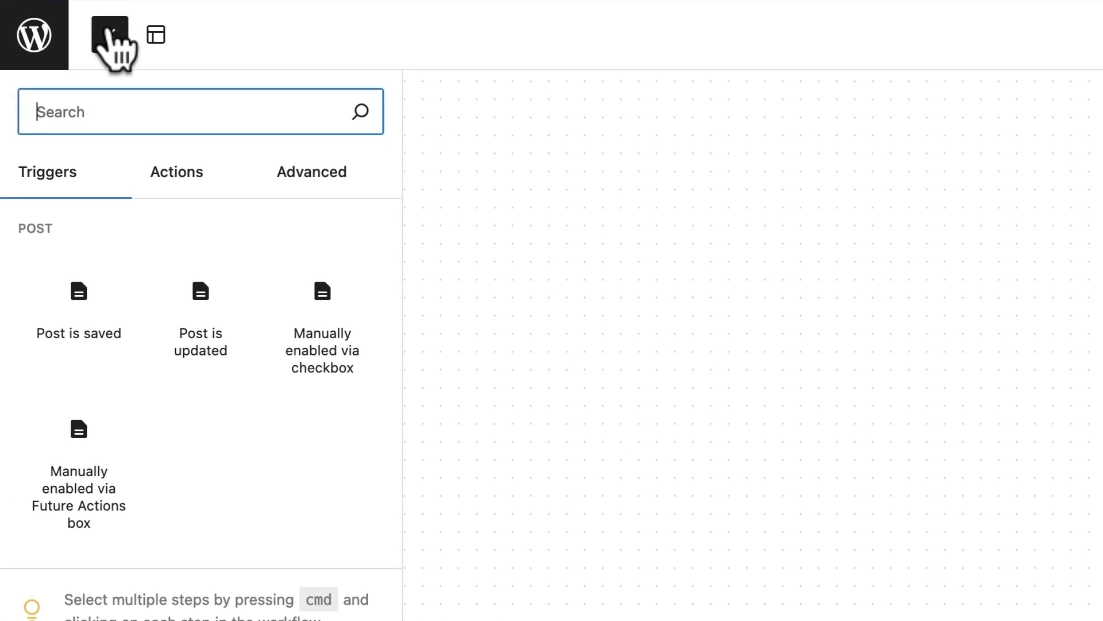
{"action": "mouse_move", "coordinate": [71, 261]}
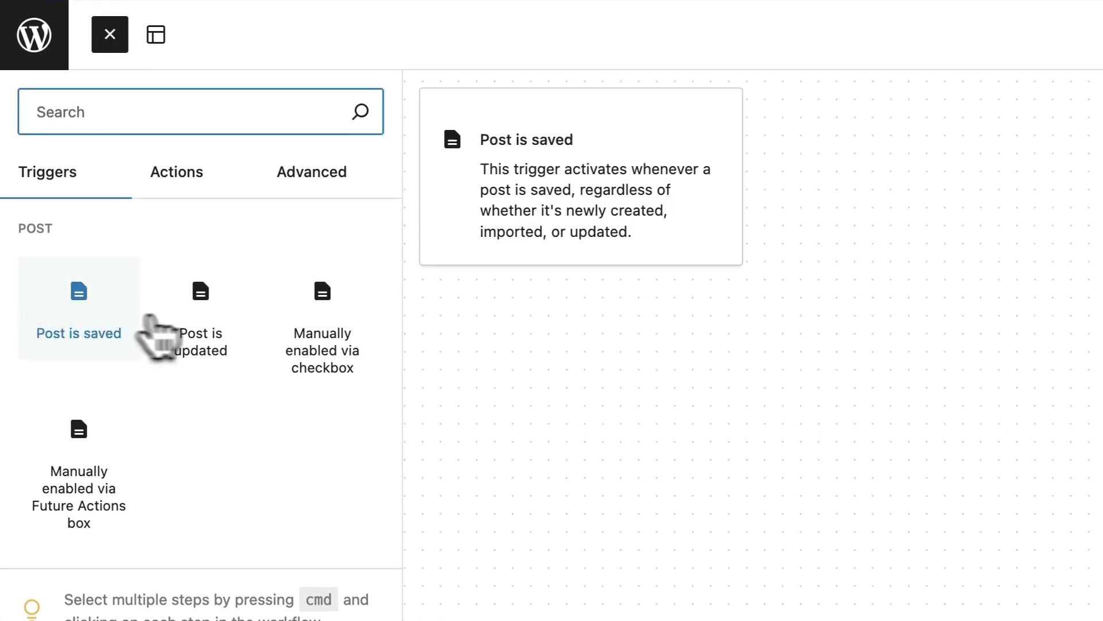
{"action": "left_click_drag", "start_coordinate": [320, 345], "coordinate": [721, 196]}
{"action": "left_click", "coordinate": [869, 235]}
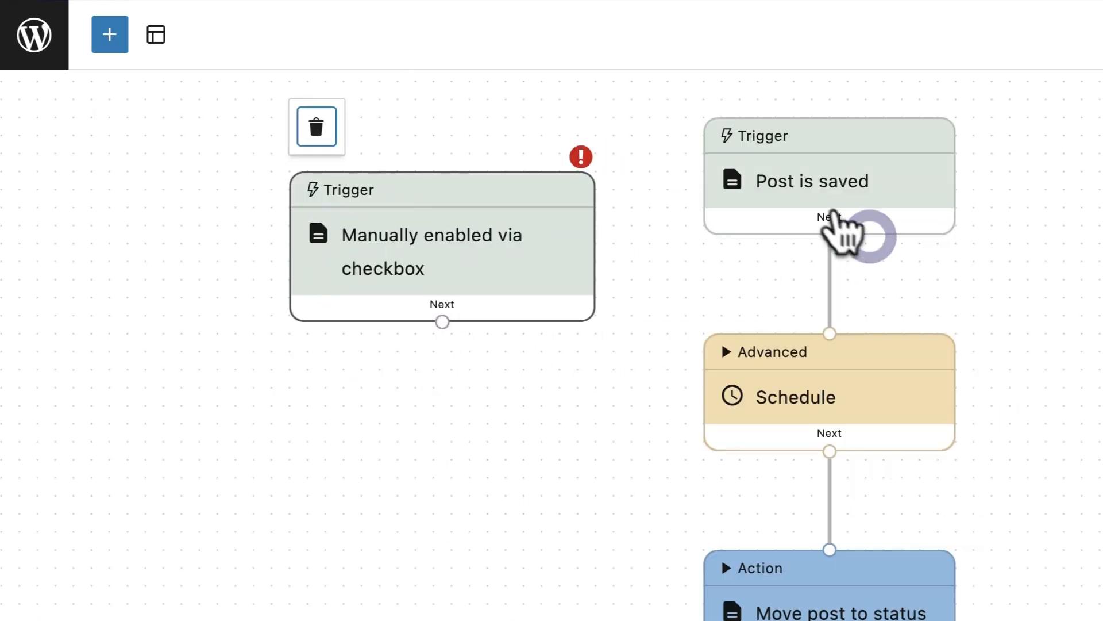
{"action": "left_click_drag", "start_coordinate": [834, 213], "coordinate": [788, 185]}
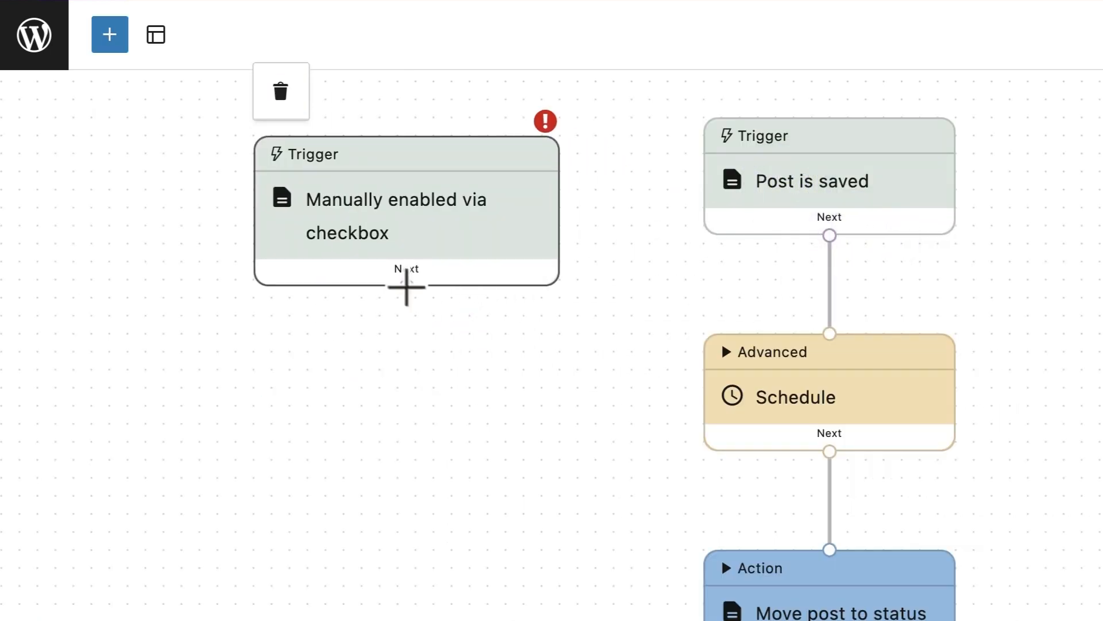
{"action": "mouse_move", "coordinate": [406, 286]}
{"action": "left_mouse_down"}
{"action": "mouse_move", "coordinate": [525, 299]}
{"action": "mouse_move", "coordinate": [771, 281]}
{"action": "mouse_move", "coordinate": [829, 325]}
{"action": "left_mouse_up"}
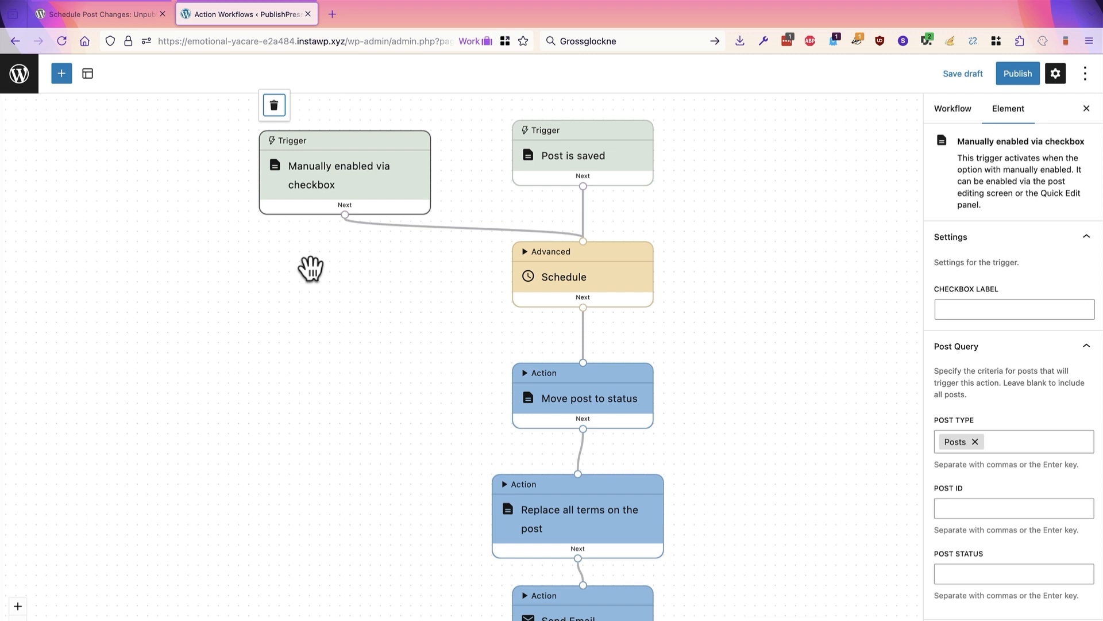
Step: Set the manual trigger's checkbox label to "My Checkbox for My Workflow" and publish the workflow
{"action": "left_click", "coordinate": [964, 308]}
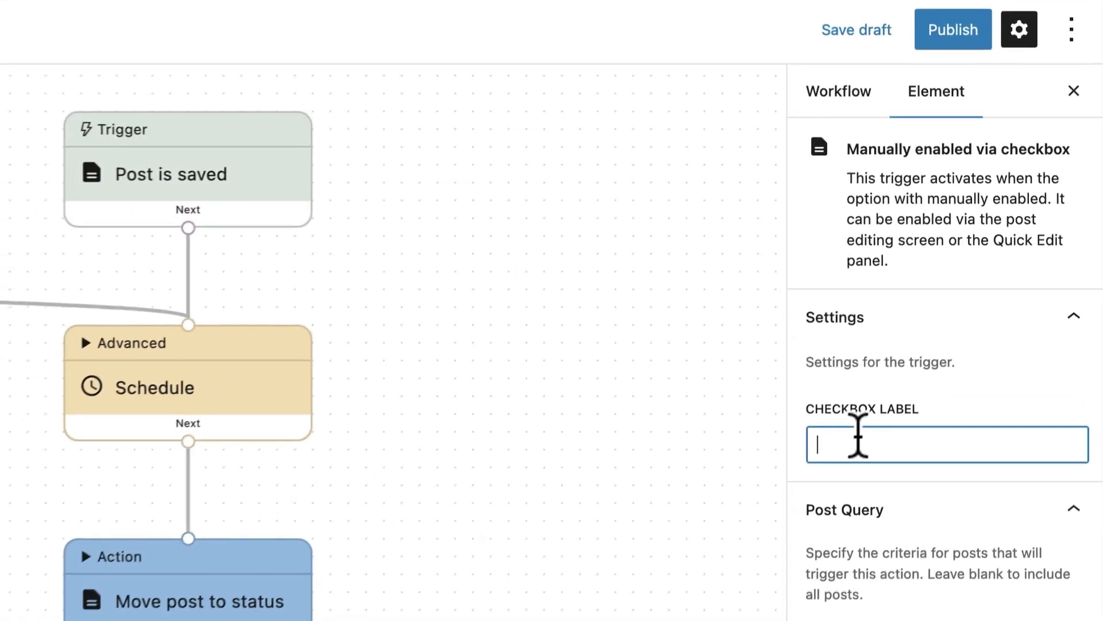
{"action": "type", "text": "My Checkbox for My Workflow"}
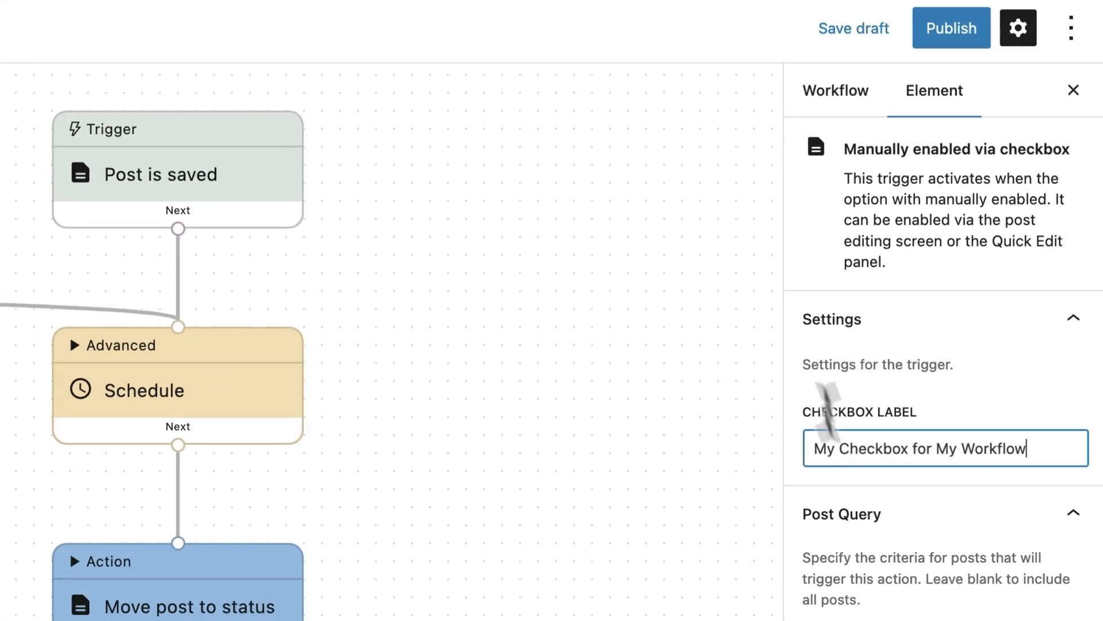
{"action": "left_click", "coordinate": [928, 26]}
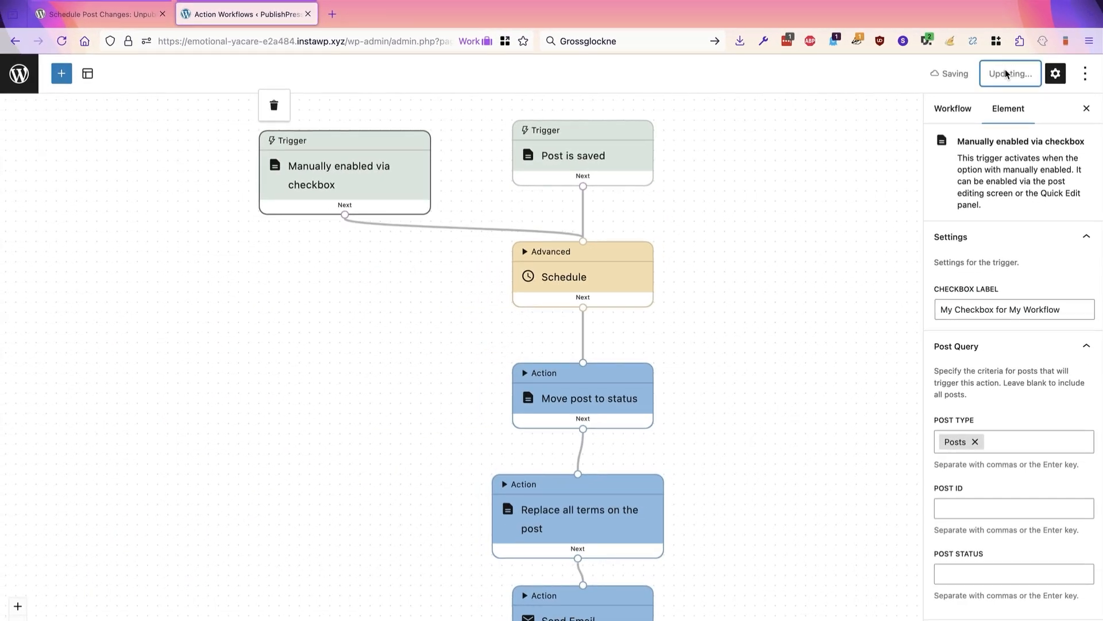
Step: Leave the workflow editor and open the list of all posts
{"action": "left_click", "coordinate": [23, 75]}
{"action": "mouse_move", "coordinate": [31, 124]}
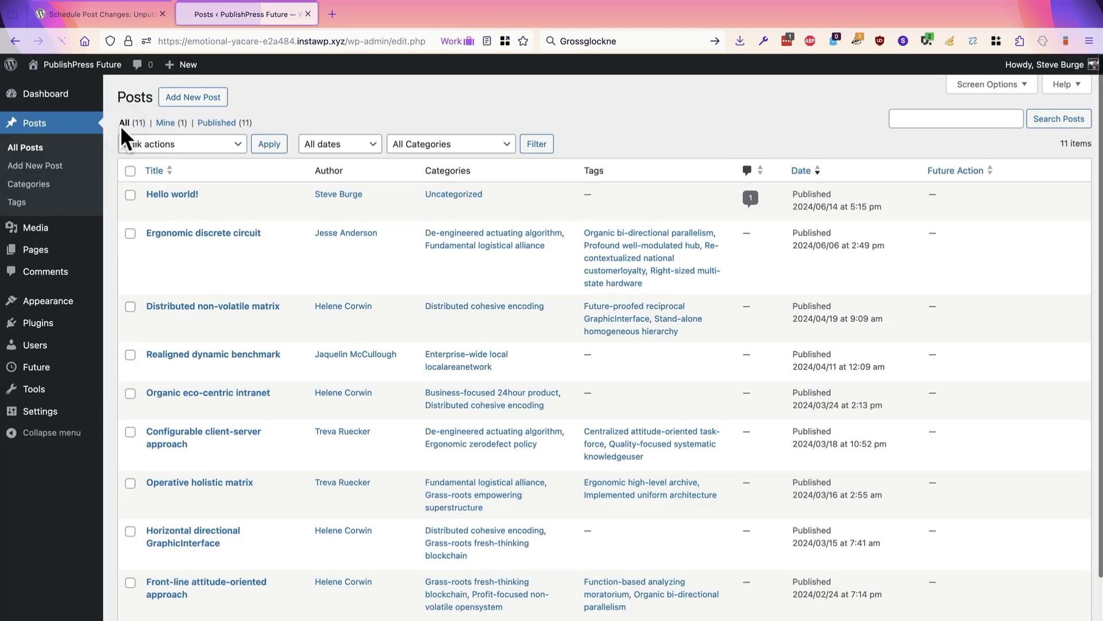
Step: Try enabling "My Checkbox for My Workflow" in the Quick Edit form of the "Hello world!" post, and discard the edit
{"action": "left_click", "coordinate": [177, 207]}
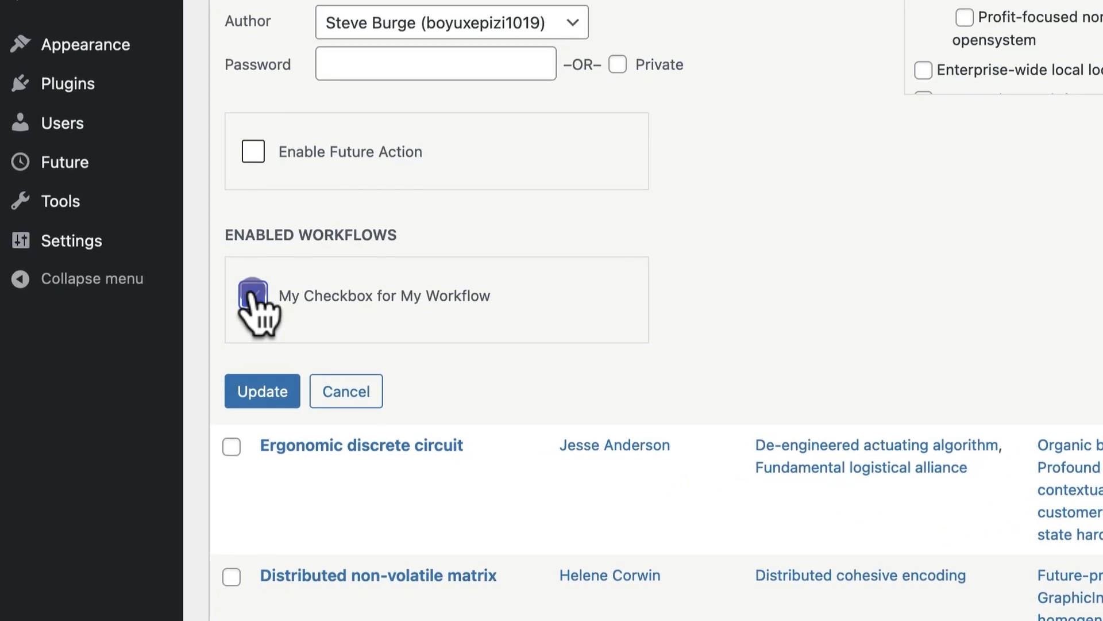
{"action": "left_click", "coordinate": [221, 336]}
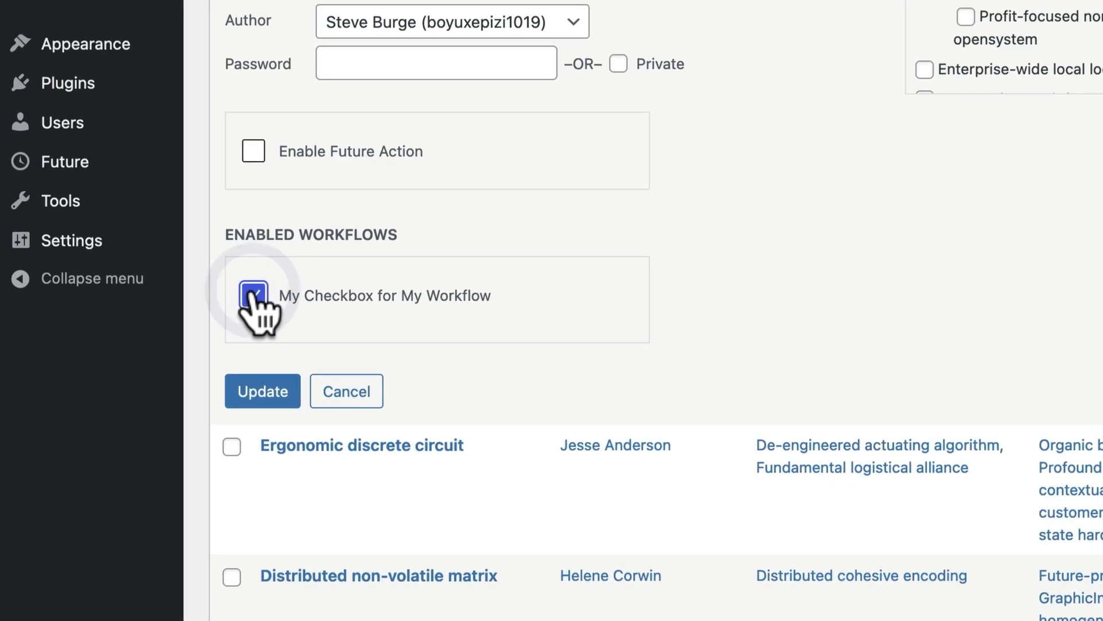
{"action": "left_click", "coordinate": [323, 391]}
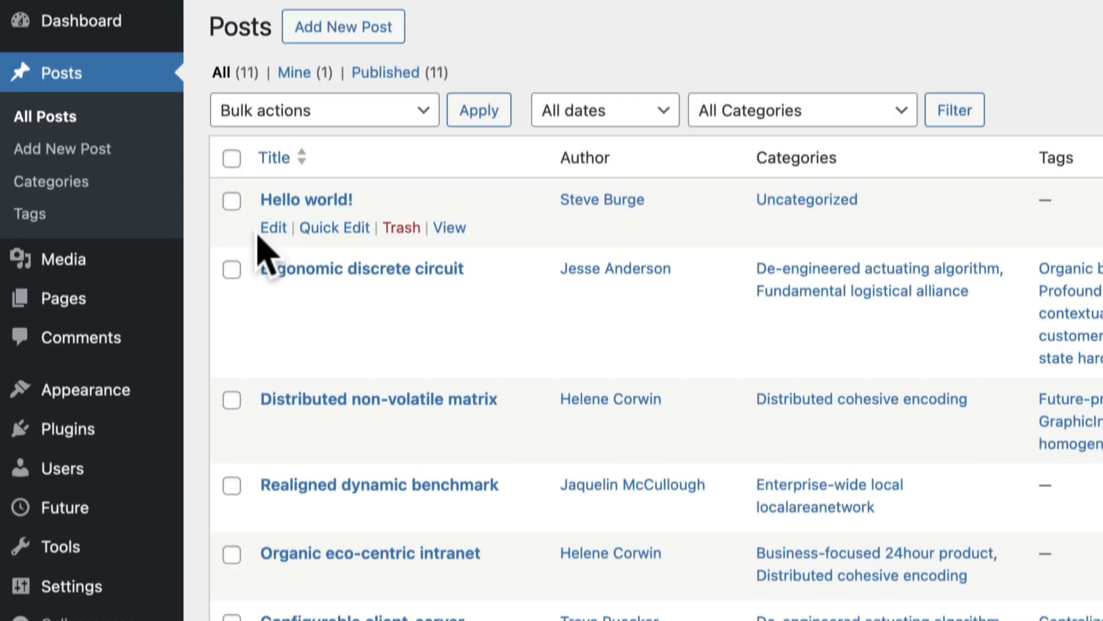
Step: In the "Hello world!" post, enable "My Checkbox for My Workflow", change the title to "Hello world! Let's Use Workflows" and update the post
{"action": "left_click", "coordinate": [271, 239]}
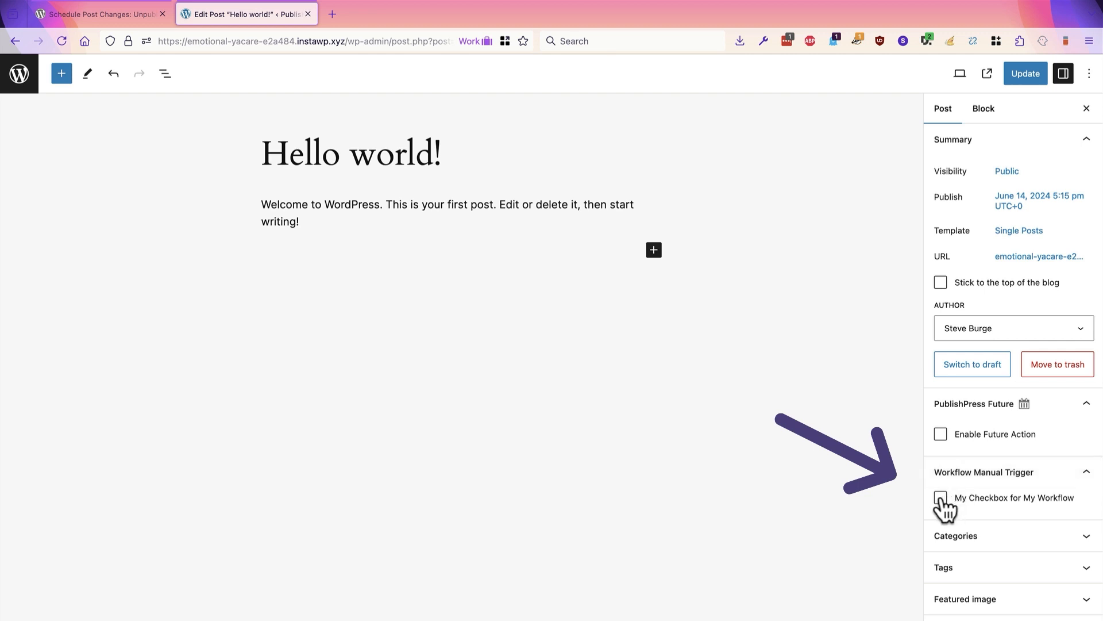
{"action": "left_click", "coordinate": [941, 498]}
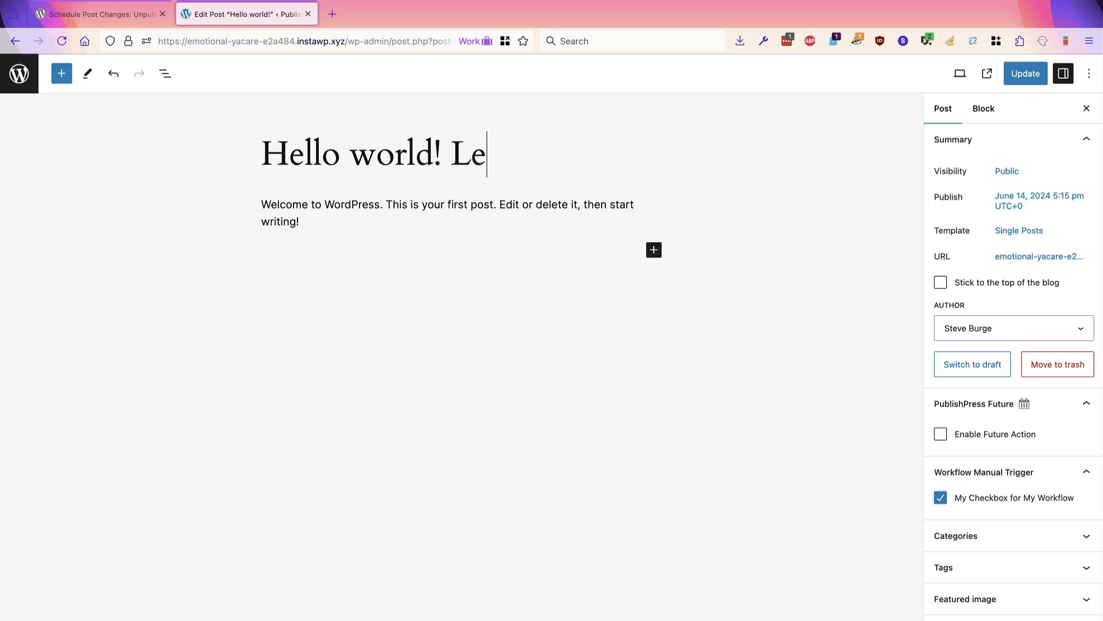
{"action": "type", "text": "Use Workflows"}
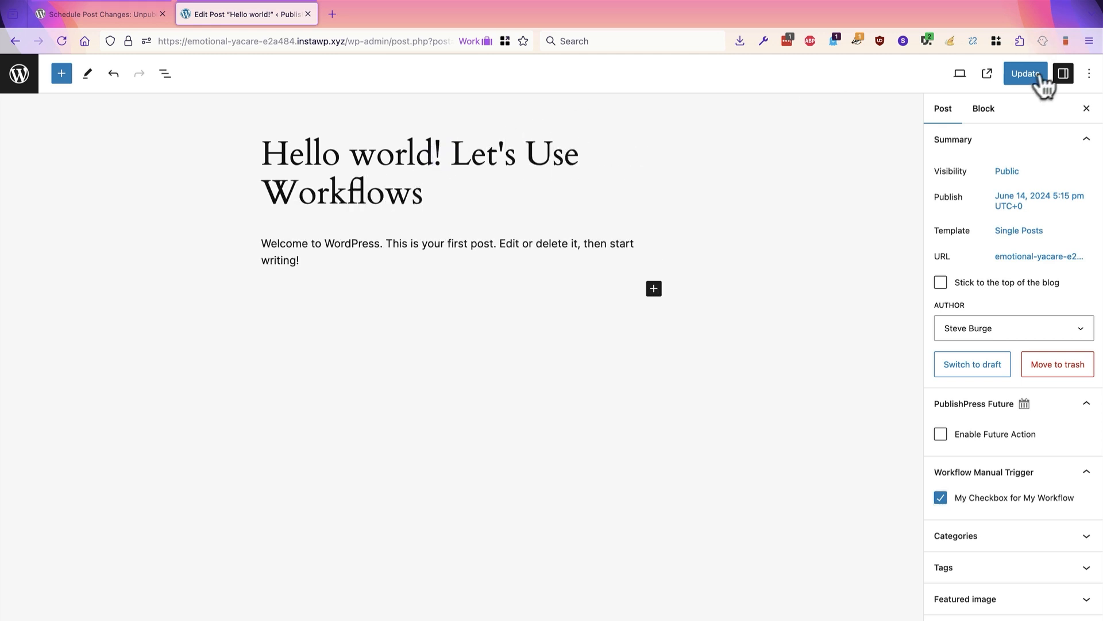
{"action": "left_click", "coordinate": [1029, 74]}
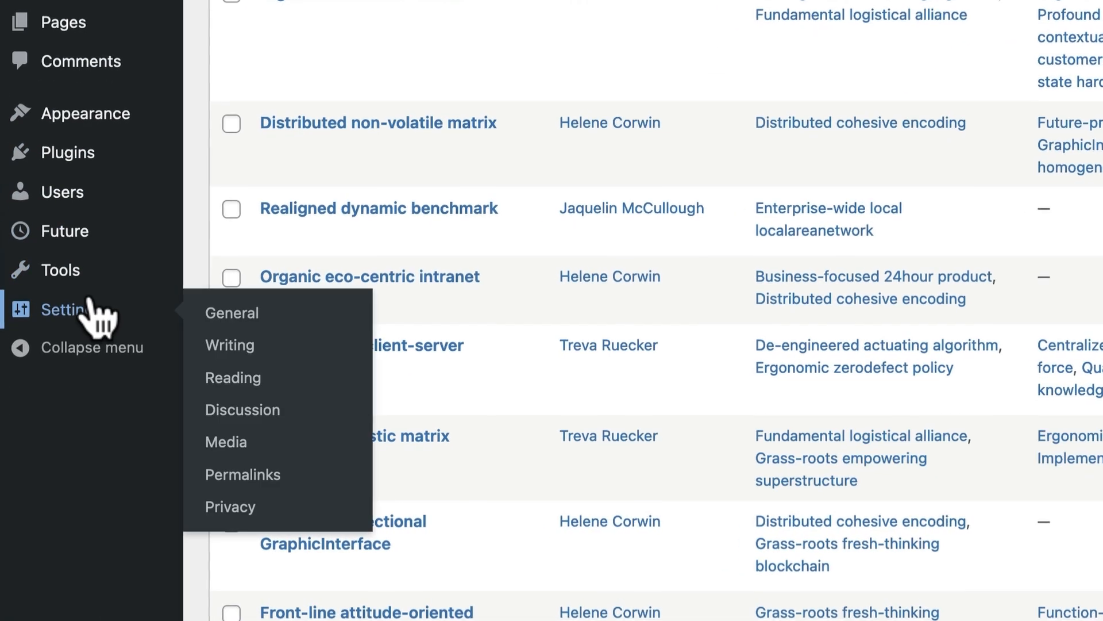
Step: Open PublishPress Future's Scheduled Actions list and examine the workflow name, next step and scheduled date of the workflow scheduled action
{"action": "mouse_move", "coordinate": [50, 372]}
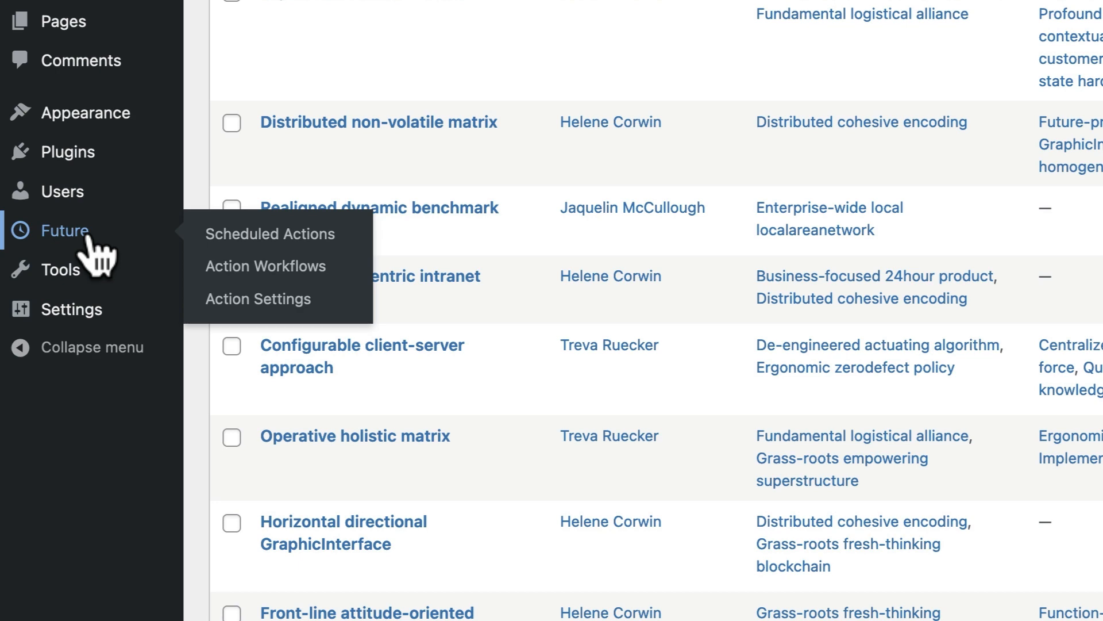
{"action": "left_click", "coordinate": [226, 235]}
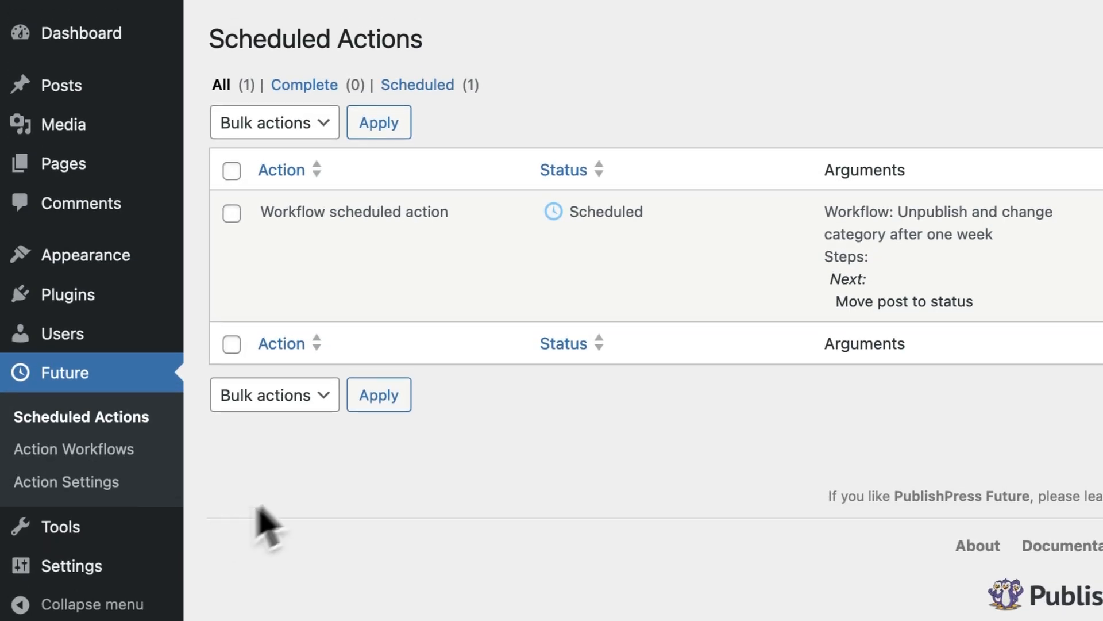
{"action": "mouse_move", "coordinate": [369, 208]}
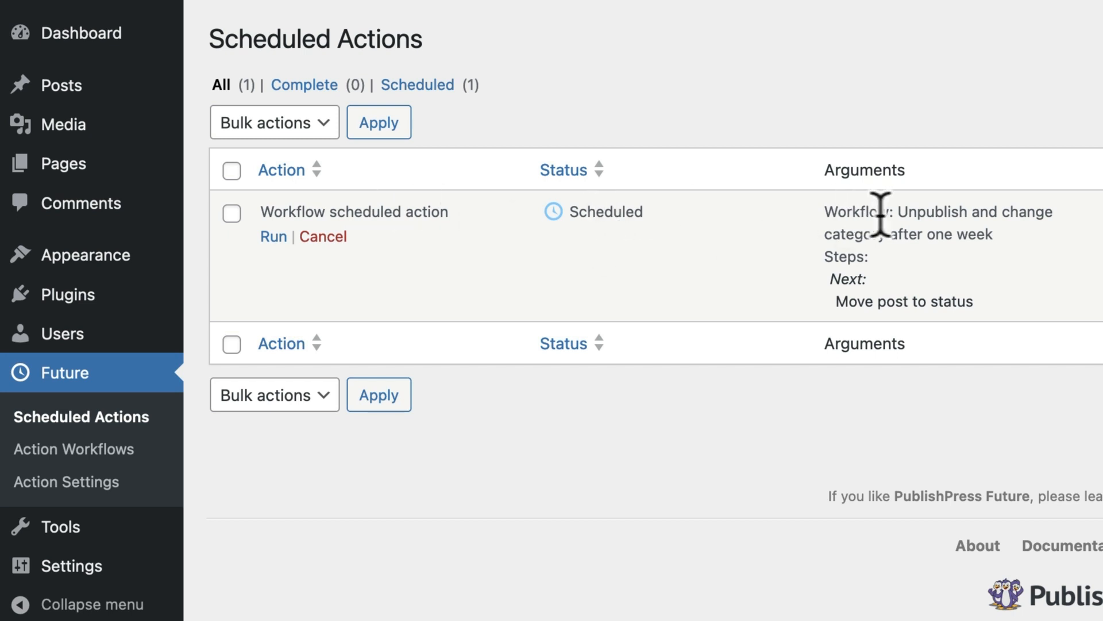
{"action": "left_click_drag", "start_coordinate": [900, 213], "coordinate": [1017, 247]}
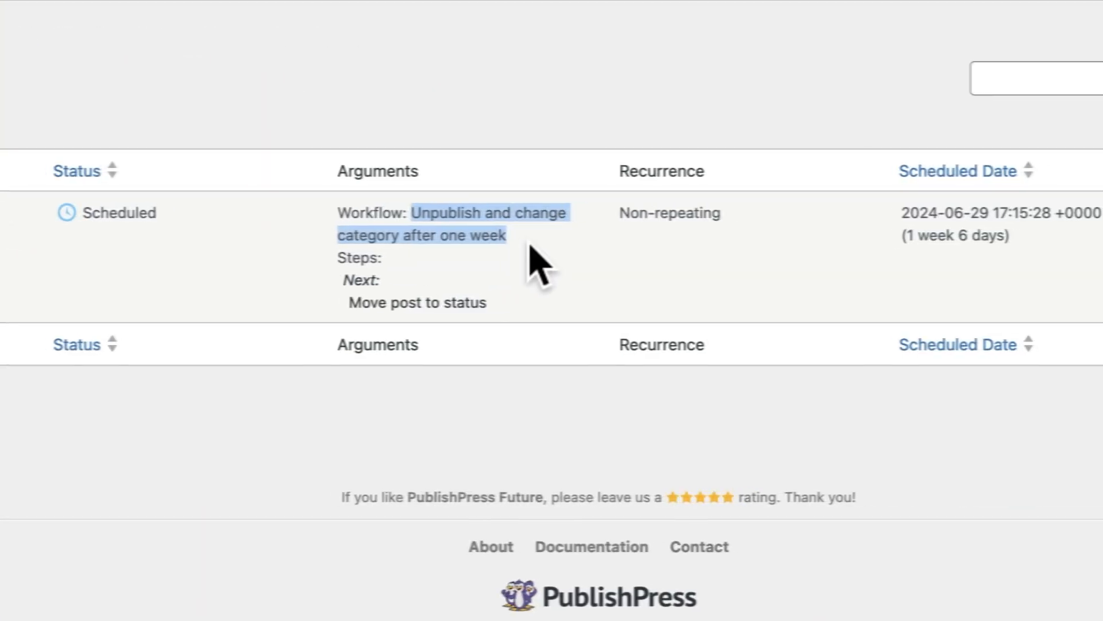
{"action": "left_click_drag", "start_coordinate": [529, 247], "coordinate": [540, 261]}
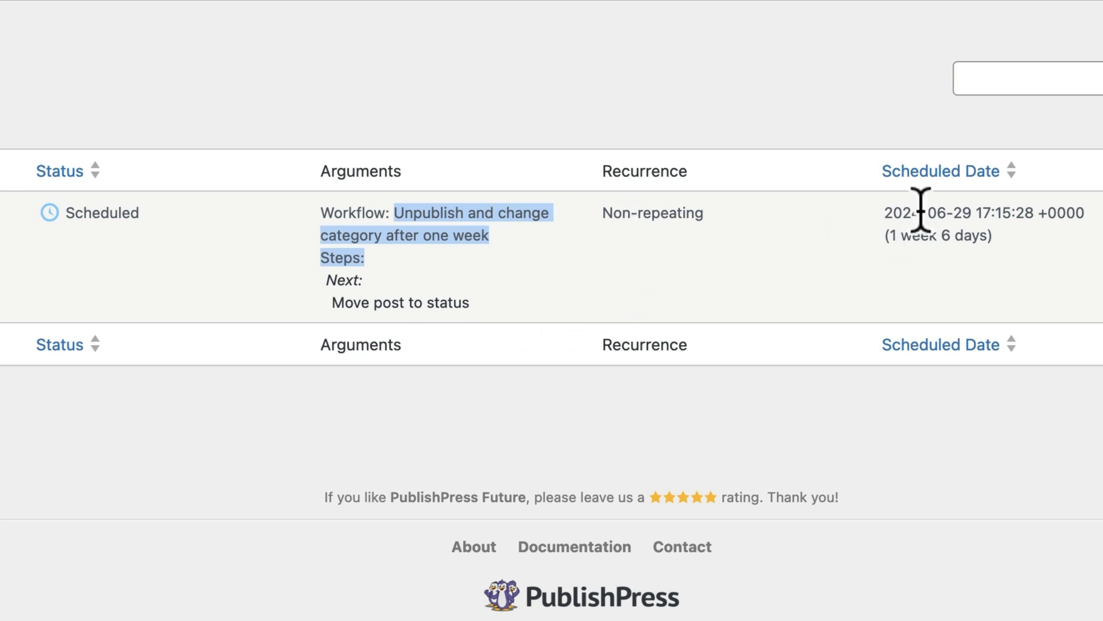
{"action": "left_click_drag", "start_coordinate": [893, 212], "coordinate": [1029, 217]}
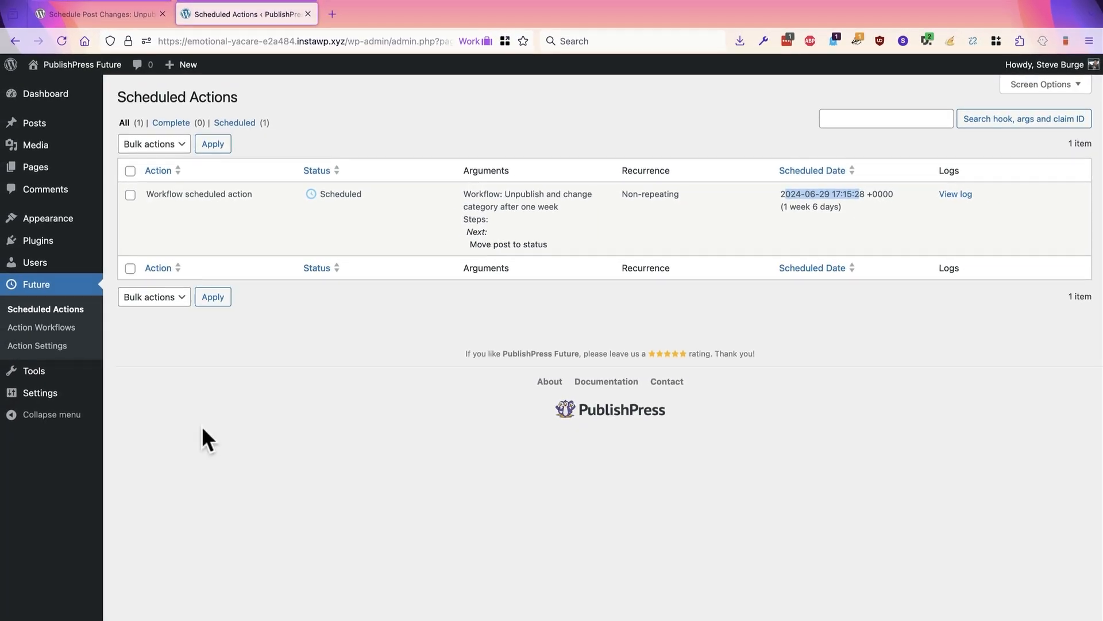
Step: Switch to the PublishPress Future plugin page in the WordPress.org plugin directory
{"action": "left_click", "coordinate": [116, 14]}
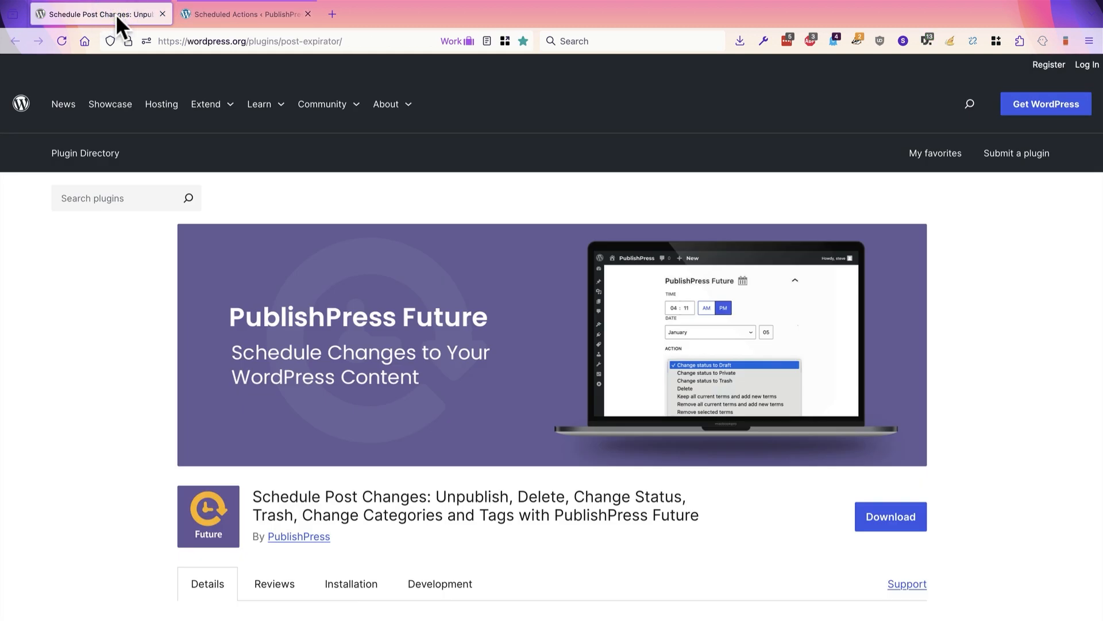